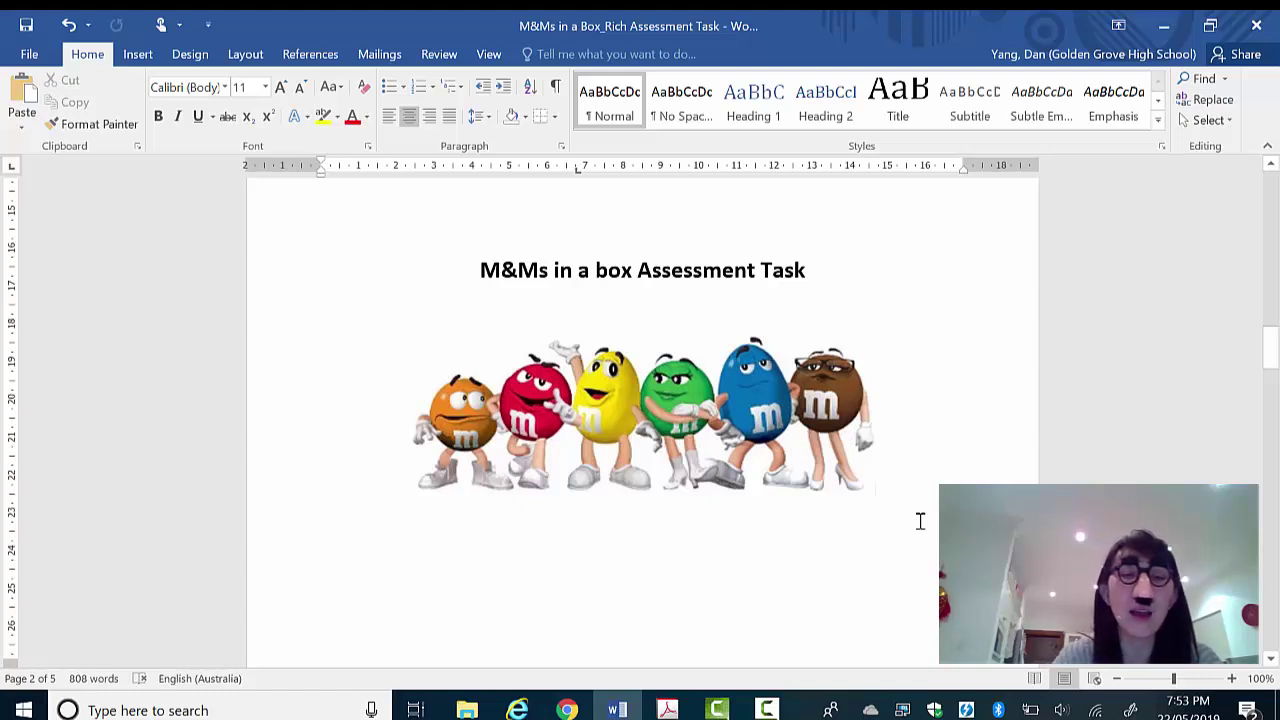
Launch Excel 2016 and create a blank workbook
left_click(280, 710)
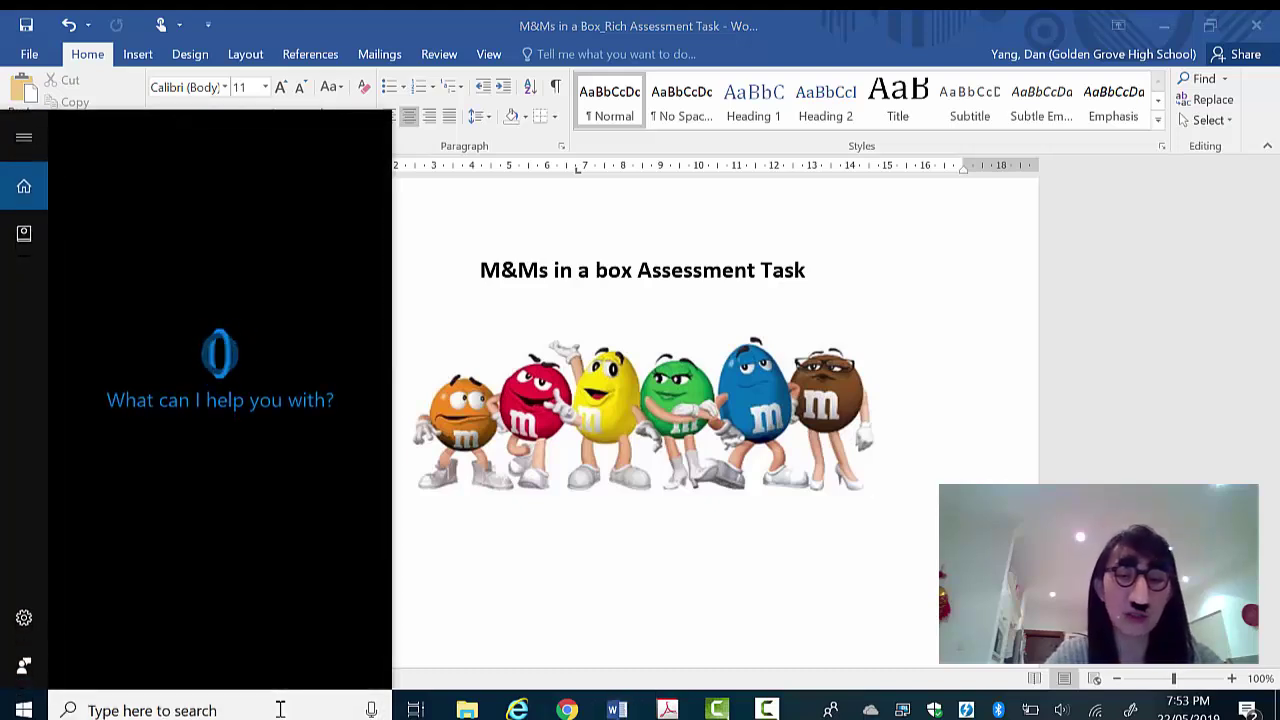
type("ex")
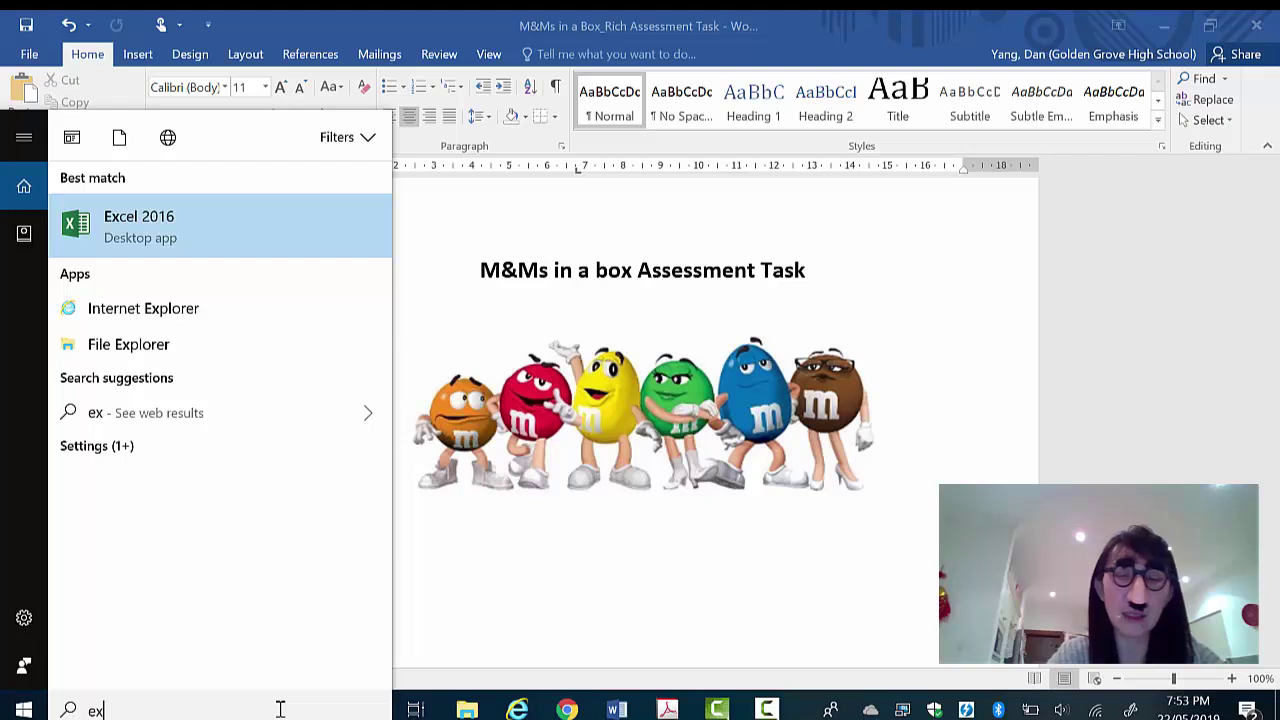
left_click(198, 234)
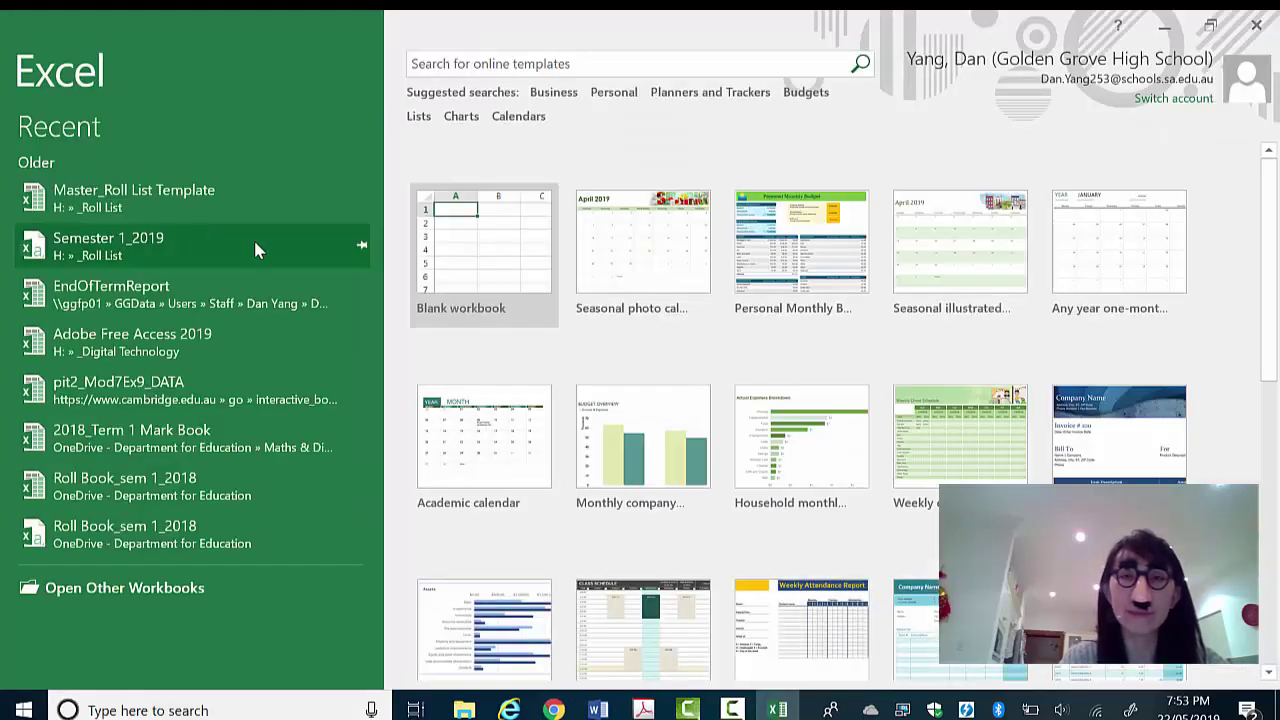
left_click(457, 256)
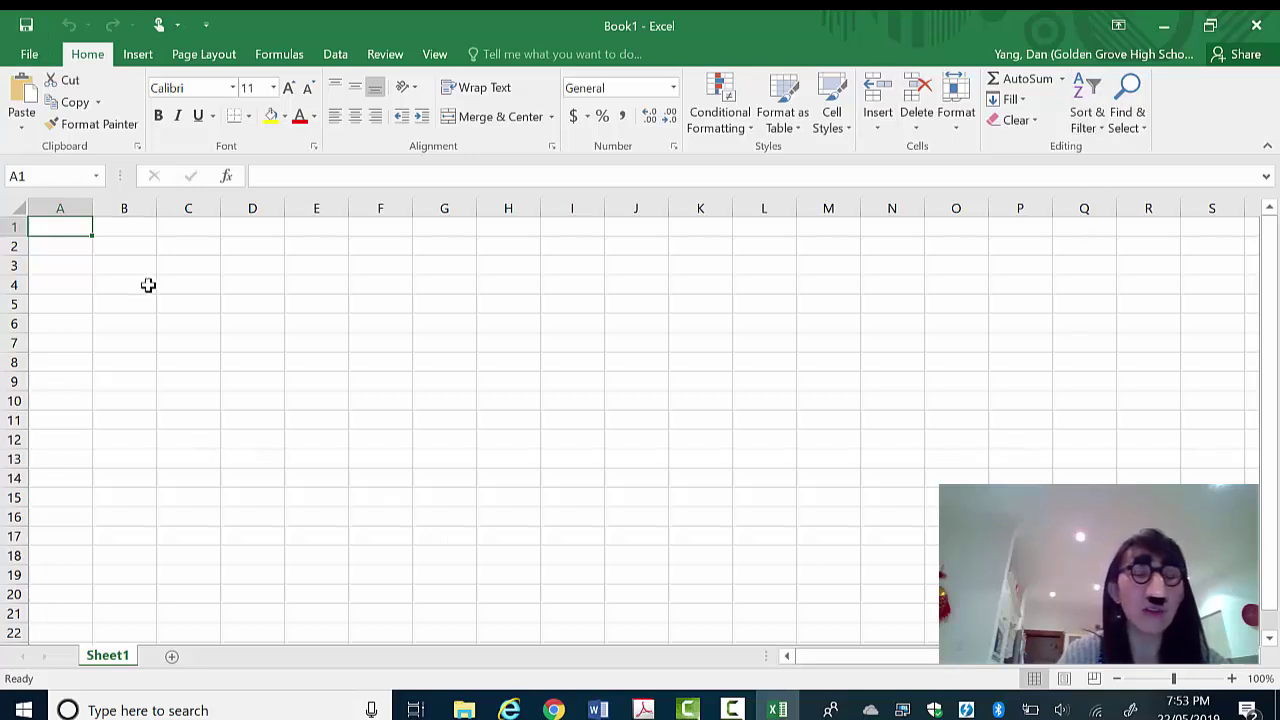
Enter the column headings Length, Width, Height and Volume in cells A1 to D1
double_click(69, 228)
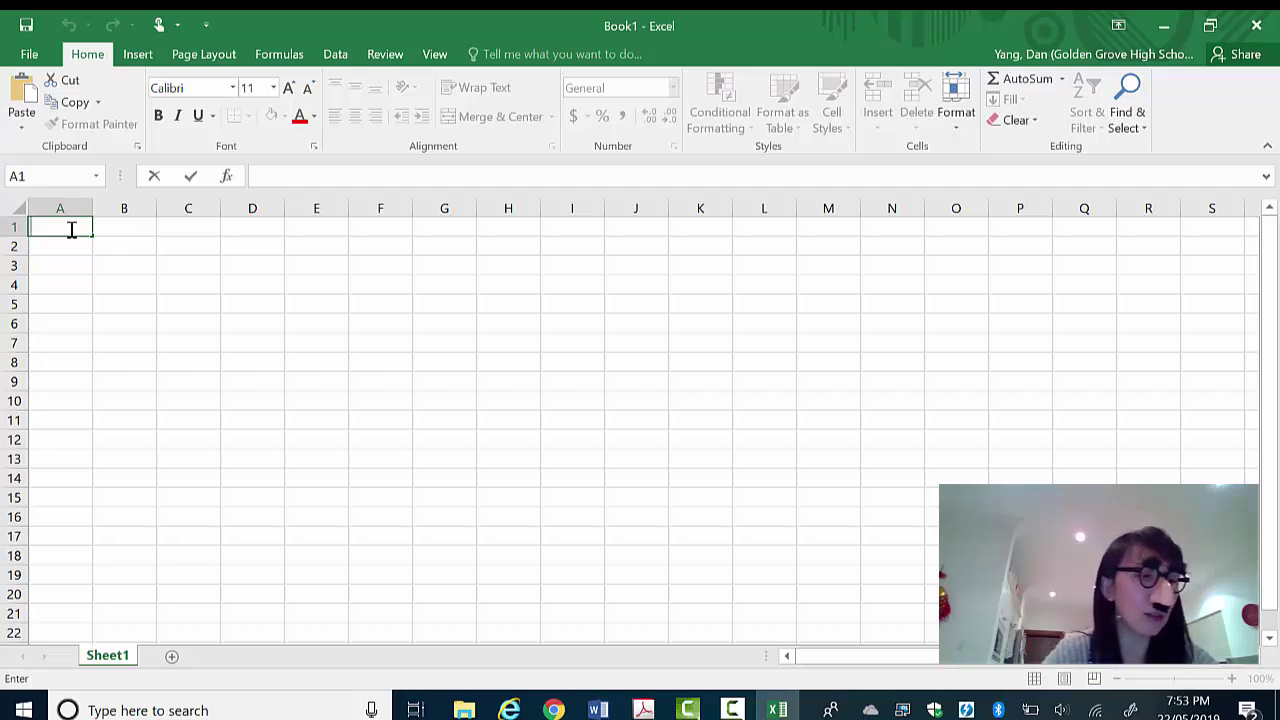
type("Leng")
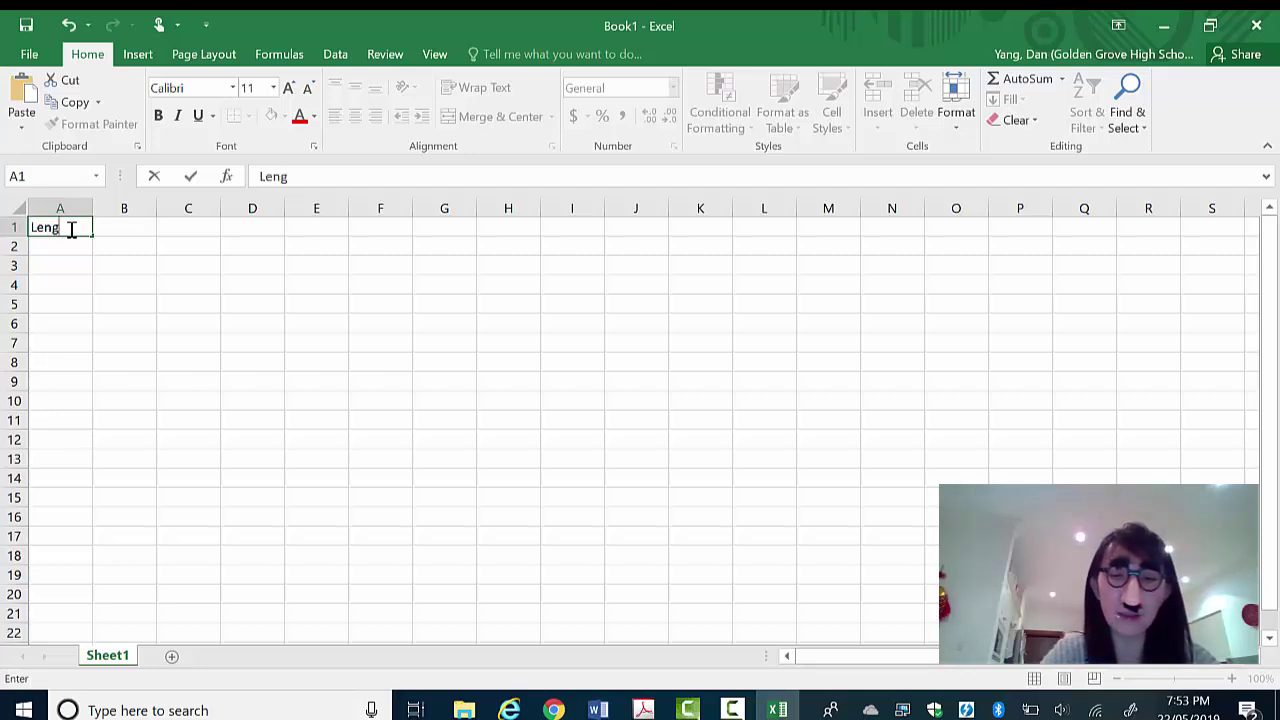
type("th")
key("Tab")
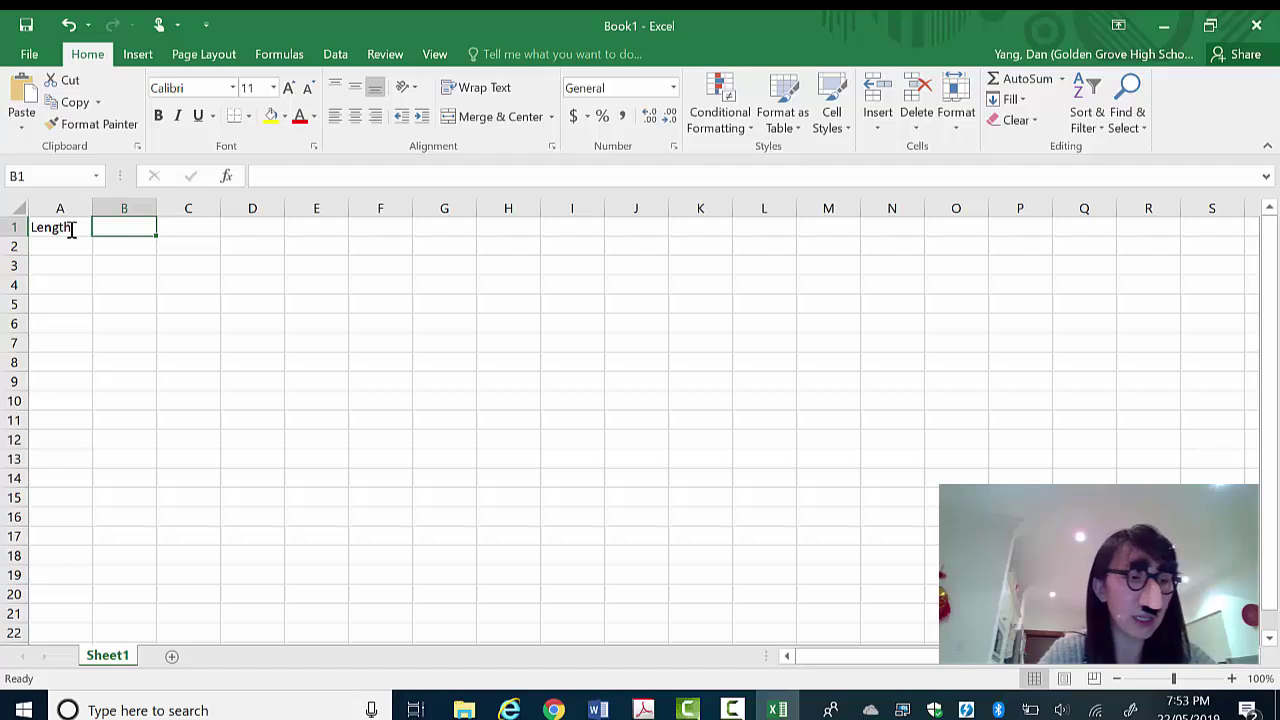
type("Width")
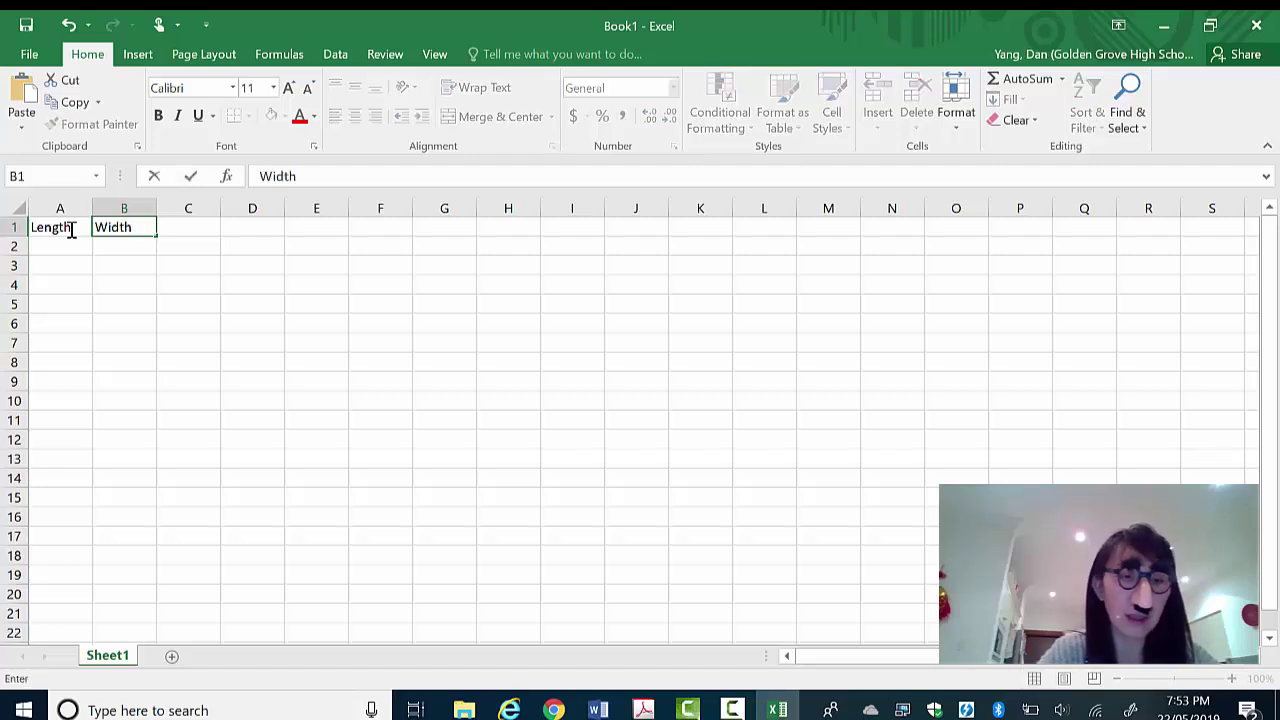
key("Tab")
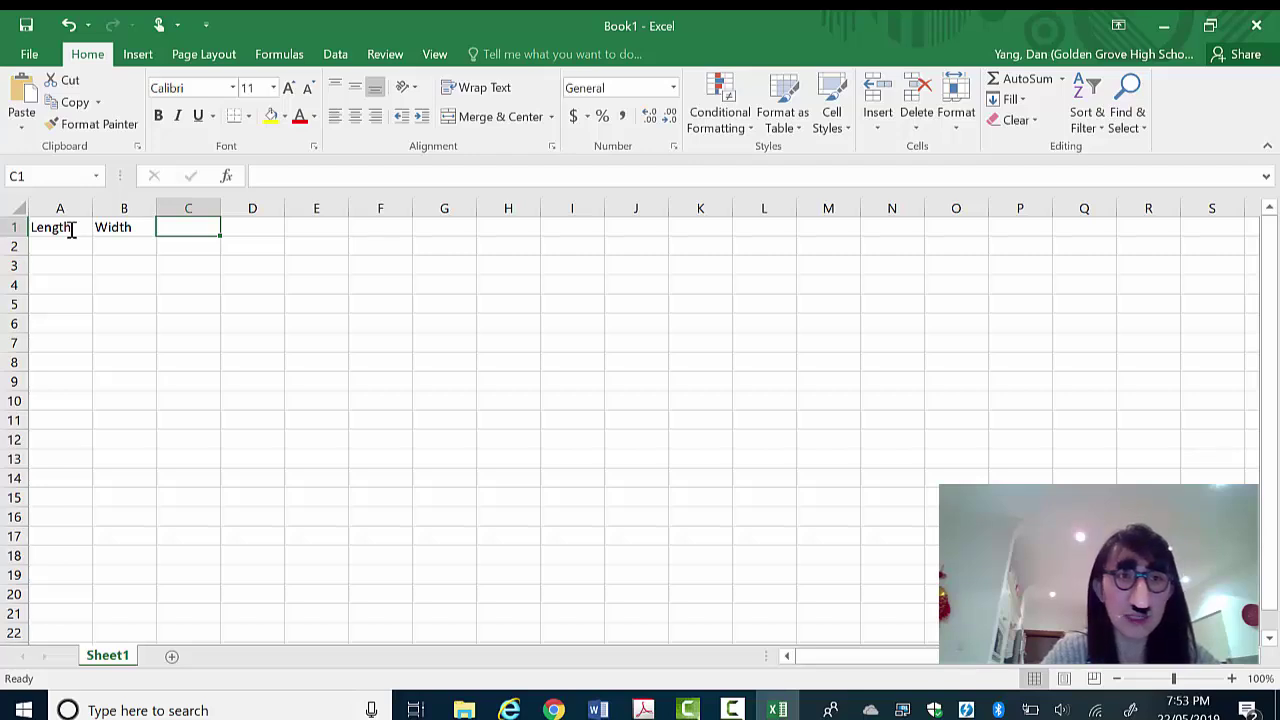
type("Height")
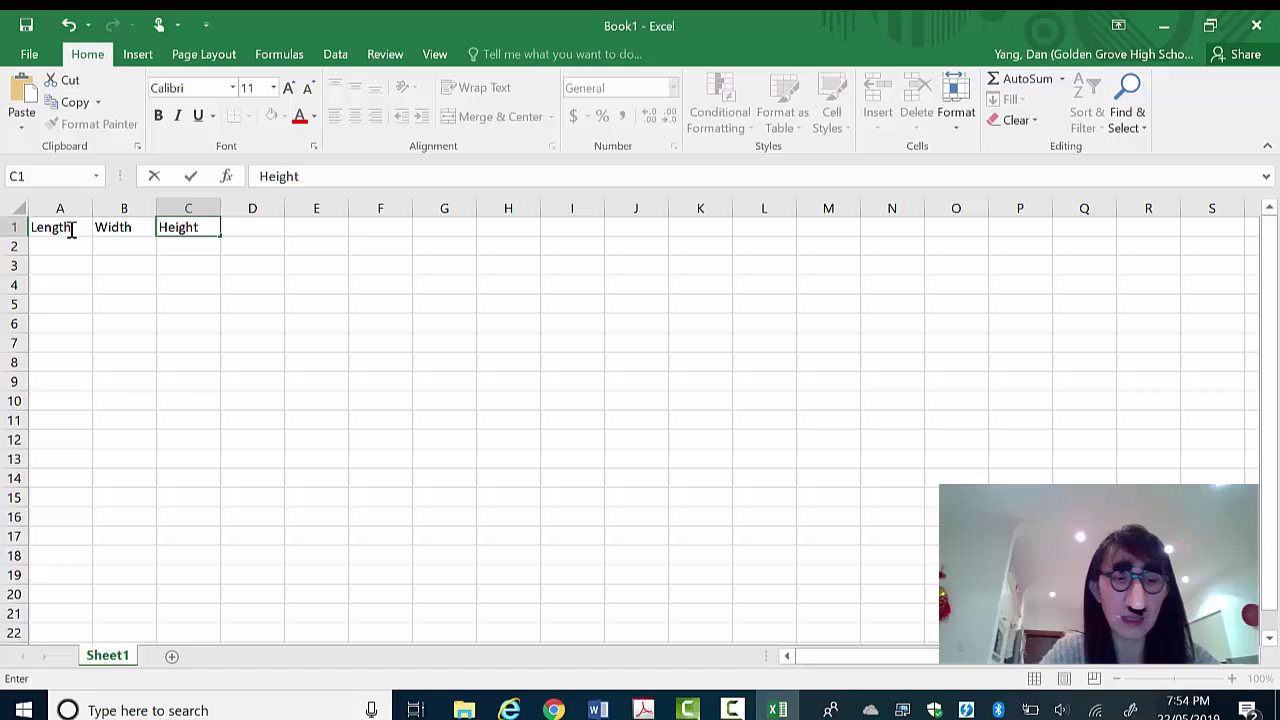
key("Tab")
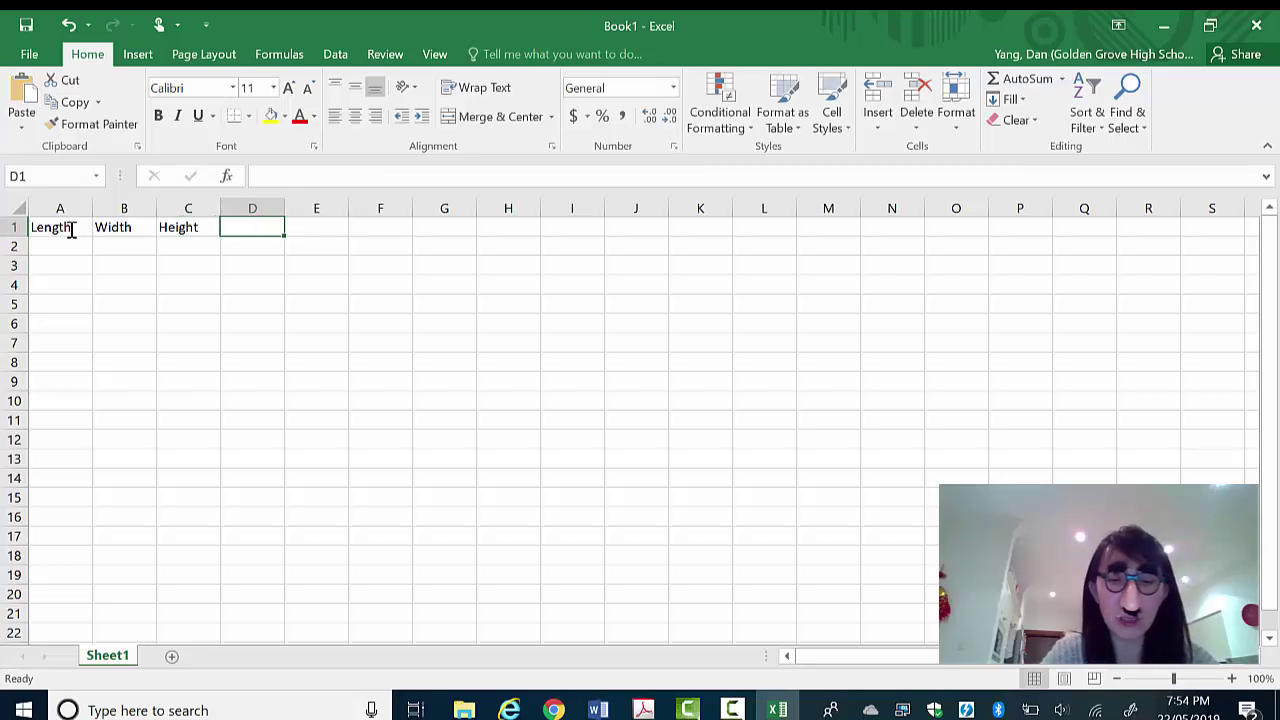
type("Volume")
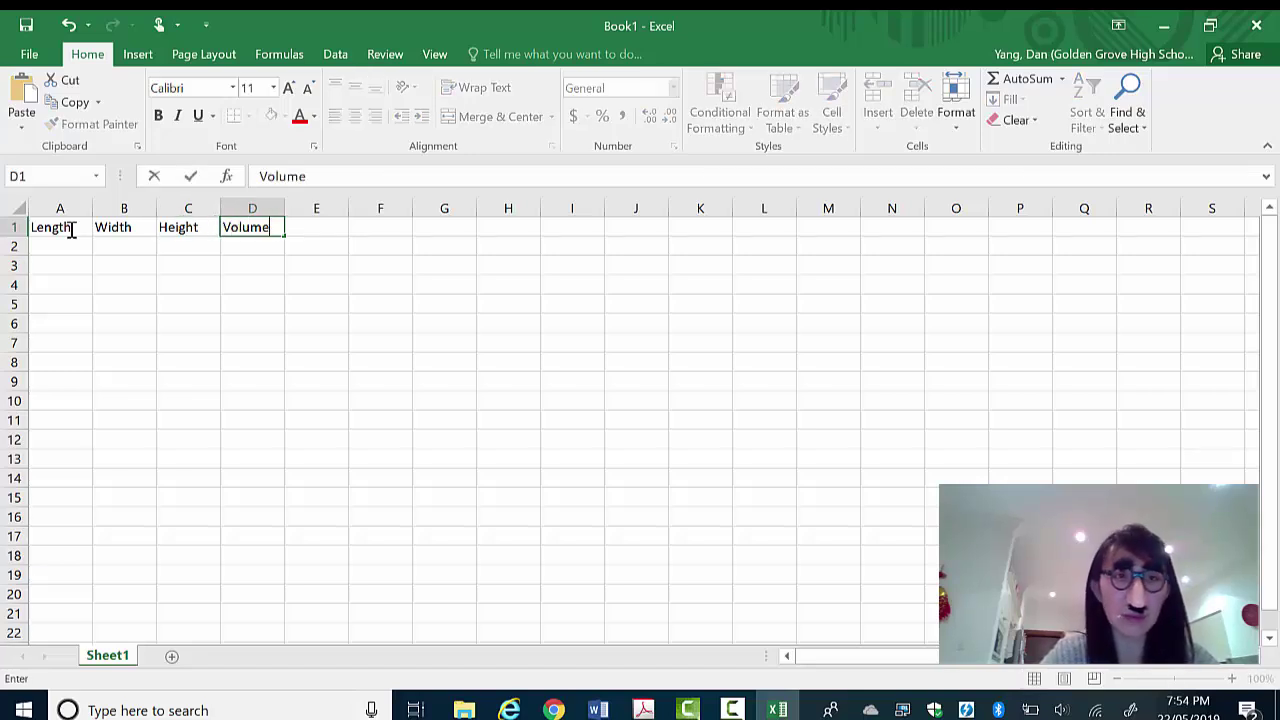
Apply all borders to the range A1:D9 to form the table grid
left_click_drag(72, 230, 253, 385)
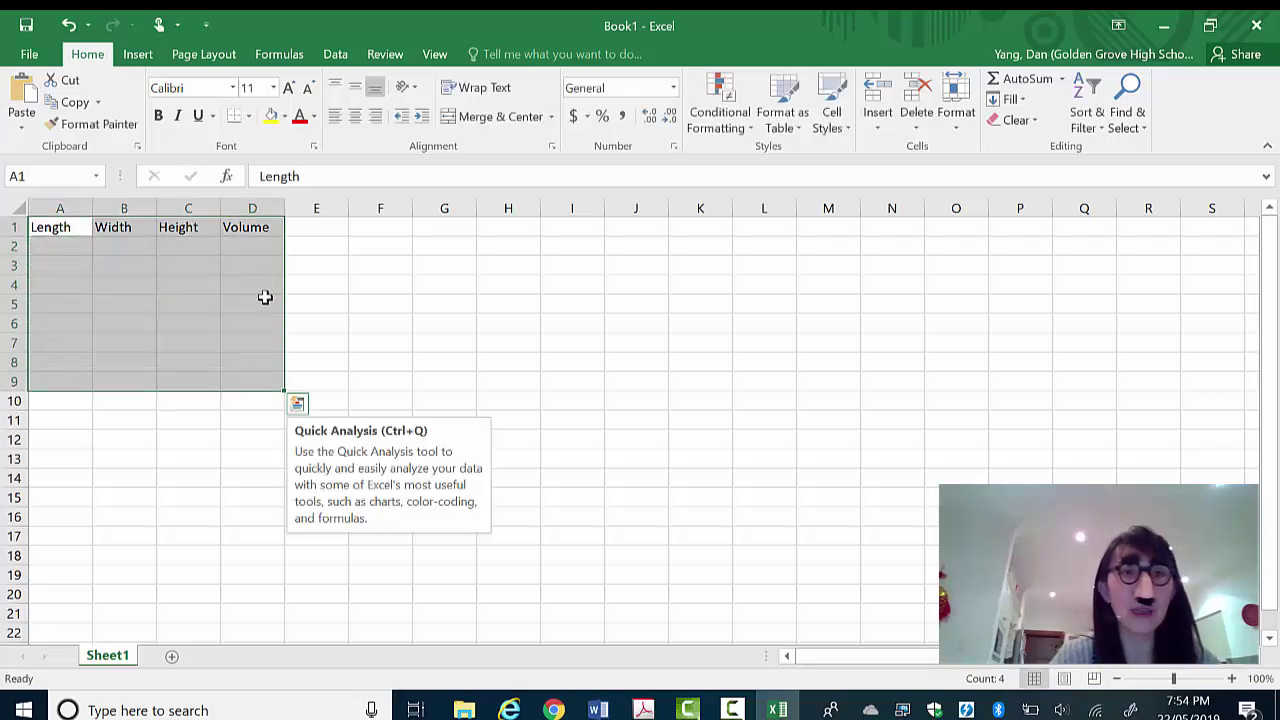
left_click(248, 116)
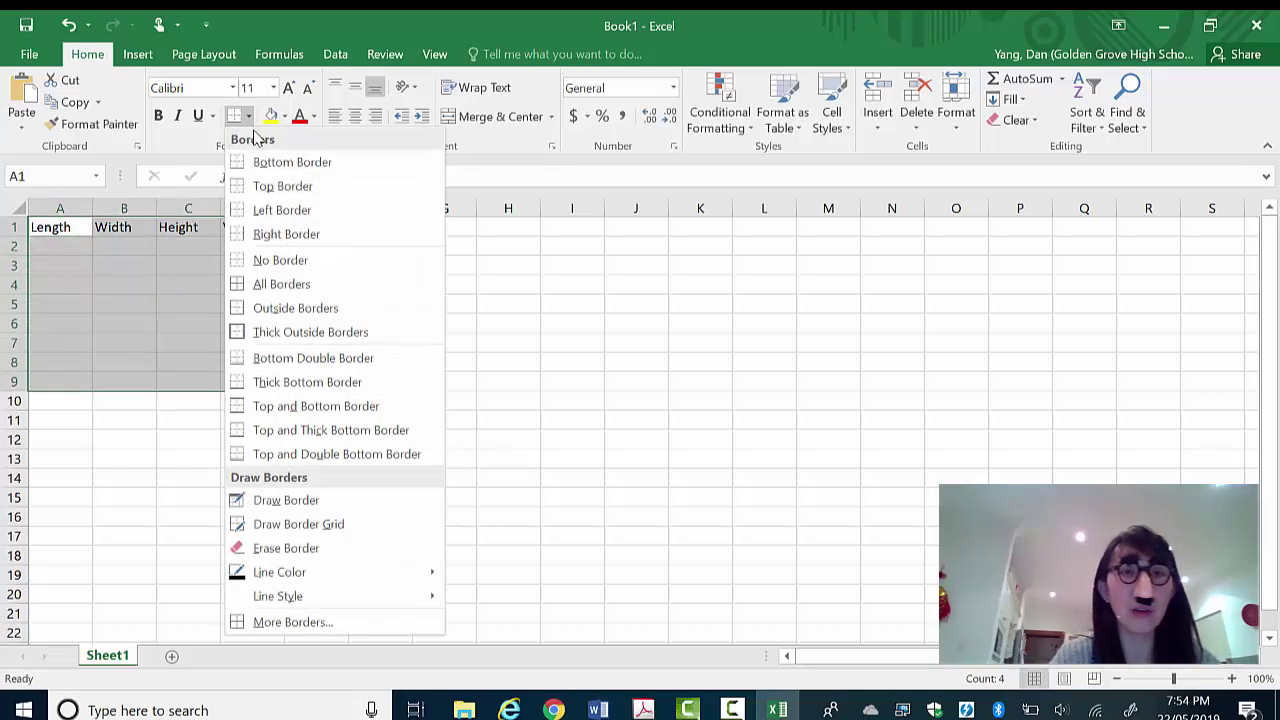
left_click(268, 285)
left_click(252, 322)
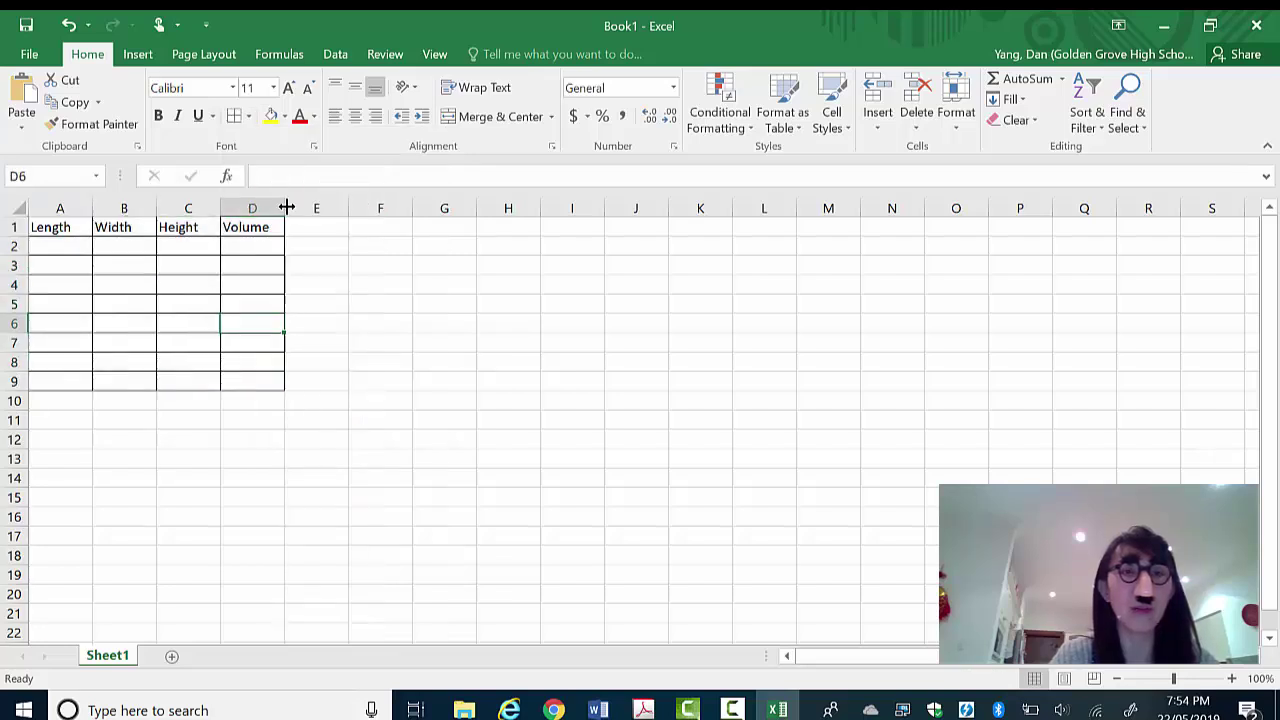
left_click(61, 247)
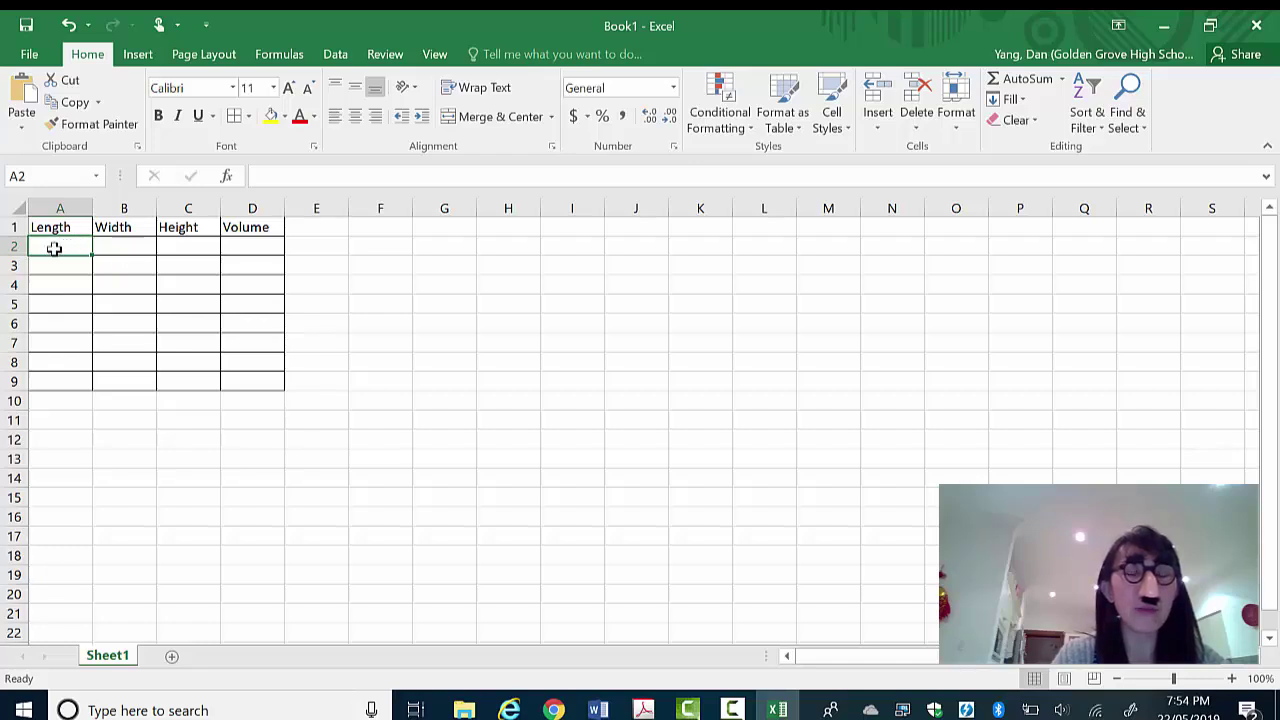
left_click(124, 248)
left_click(188, 247)
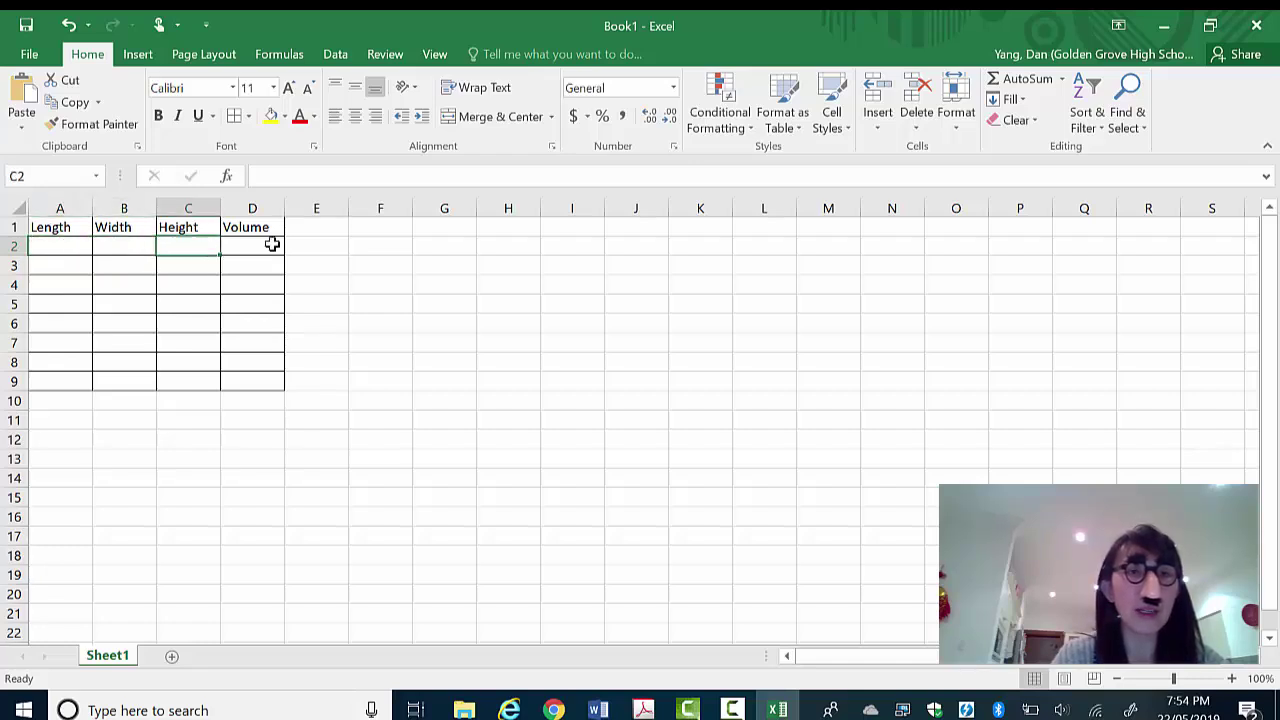
left_click(272, 244)
Fill the first data row with length 2, width 3 and height 5 in cells A2 to C2
left_click(77, 249)
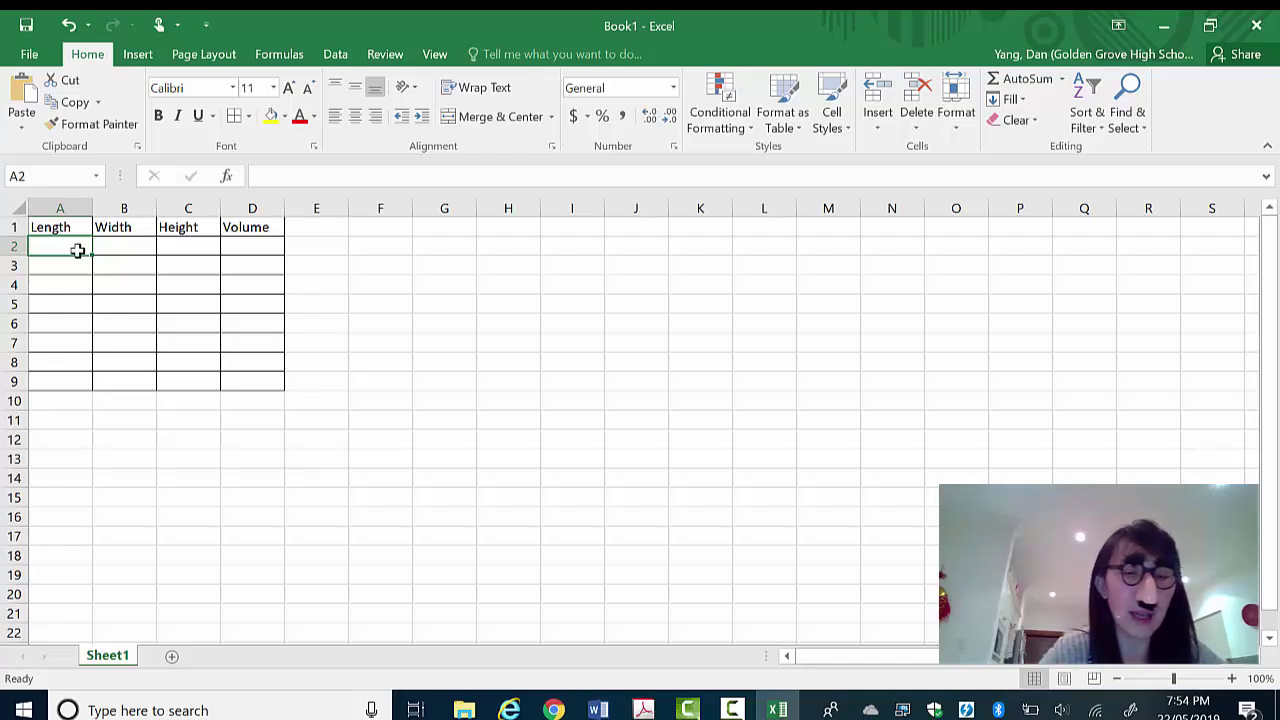
type("2")
left_click(116, 248)
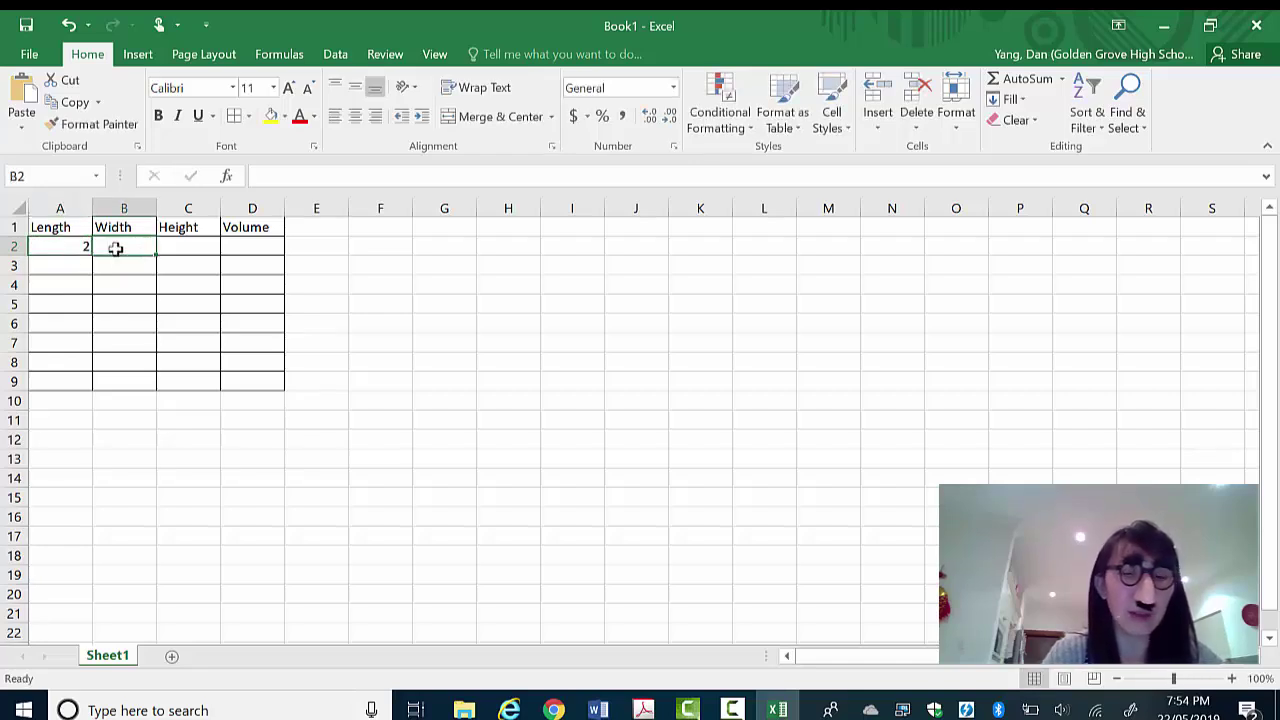
type("3")
left_click(198, 249)
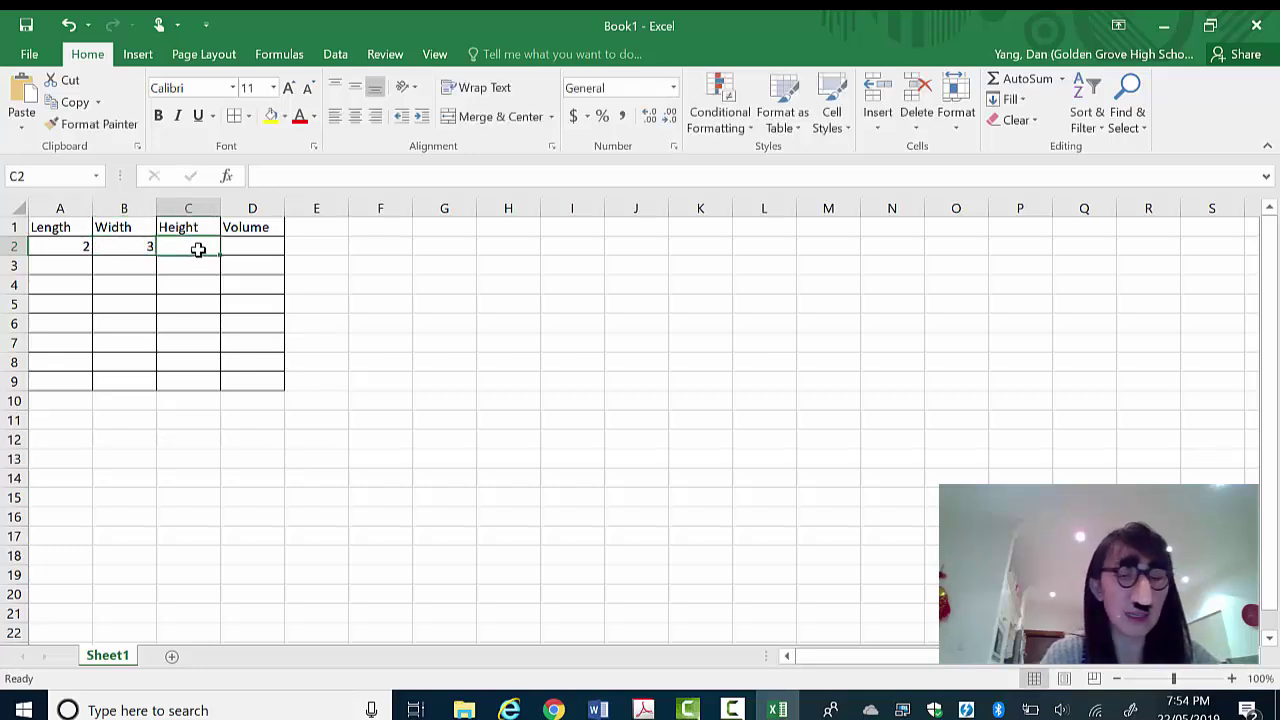
type("5")
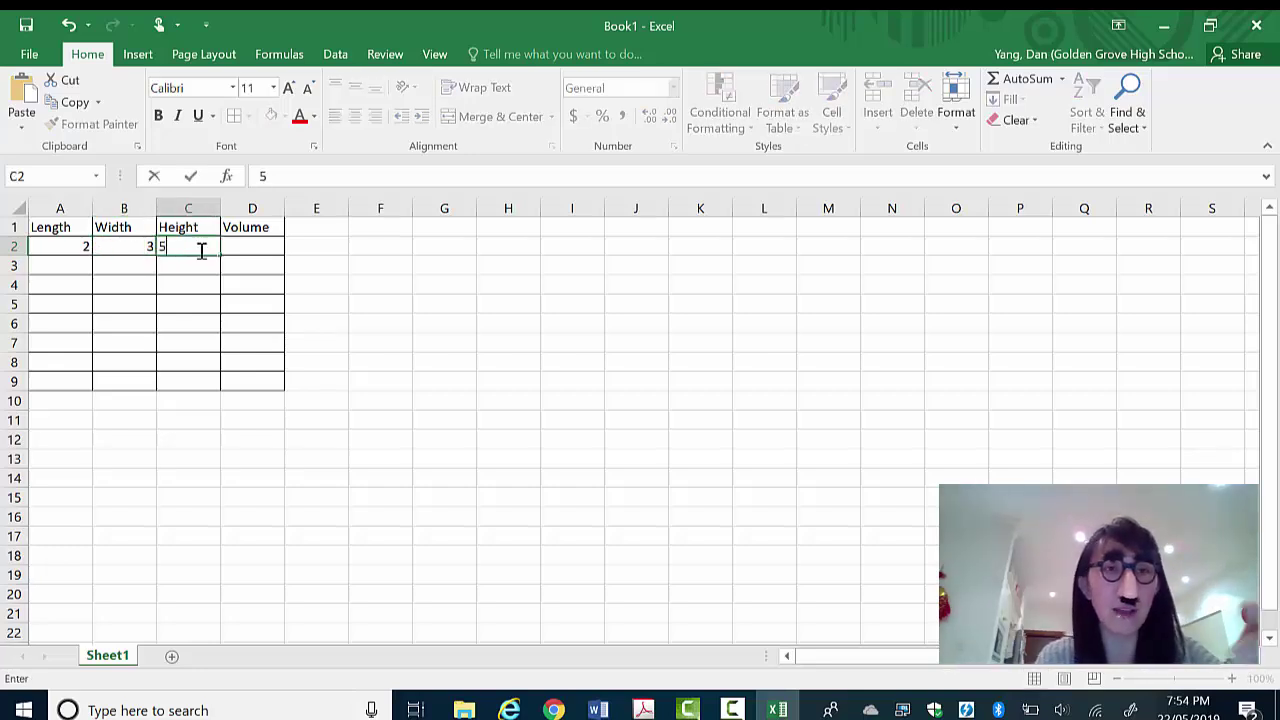
Enter the formula =A2*B2*C2 in cell D2 to calculate the first box's volume
left_click(256, 249)
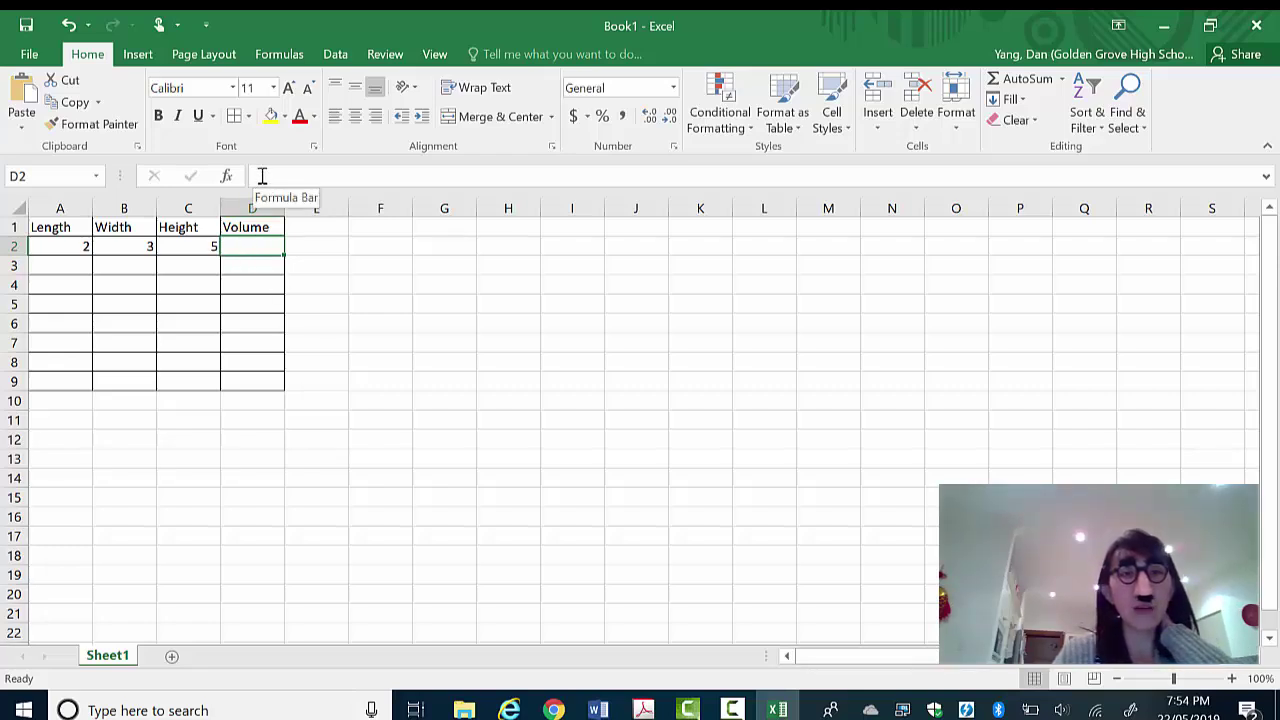
left_click(262, 176)
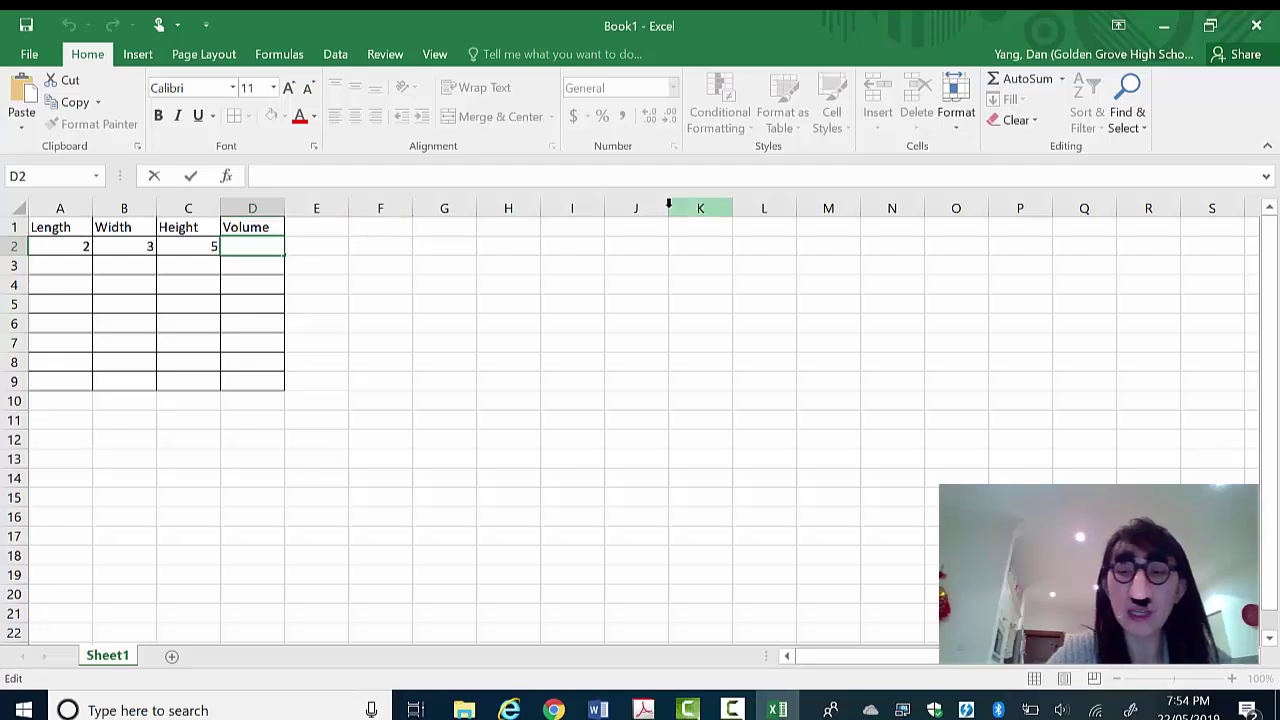
type("=")
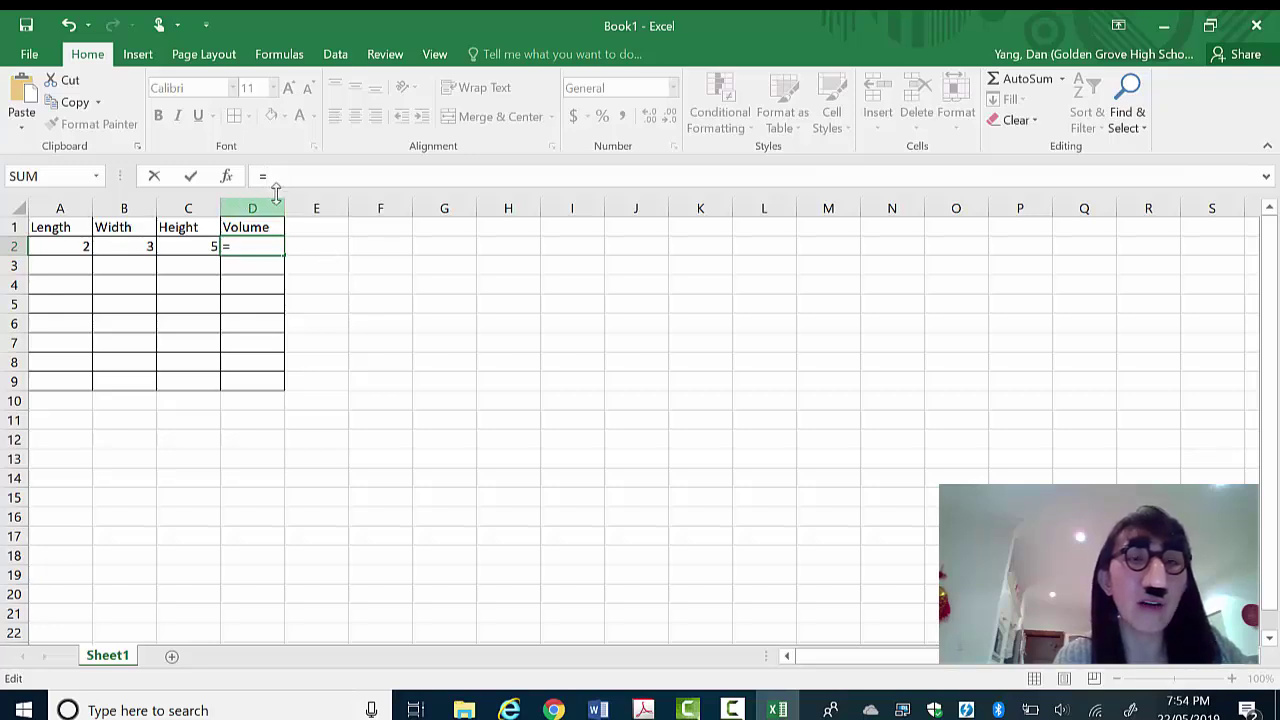
left_click(50, 249)
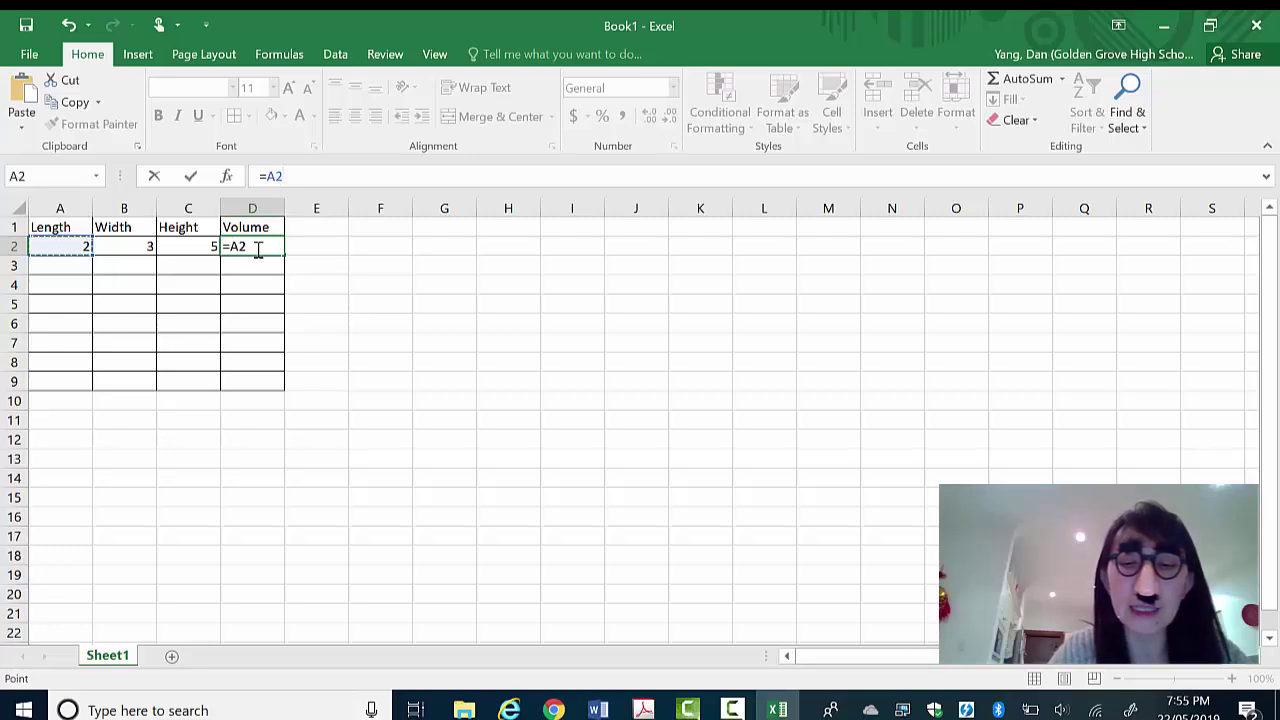
type("*")
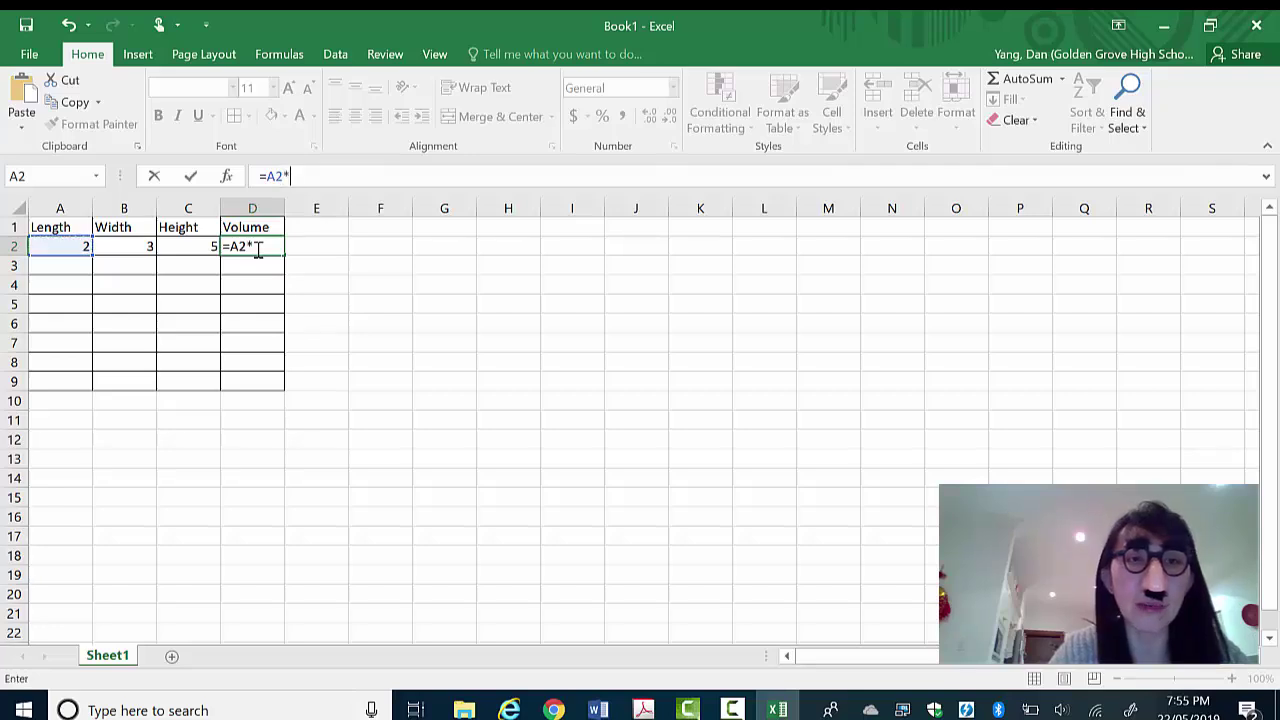
left_click(129, 246)
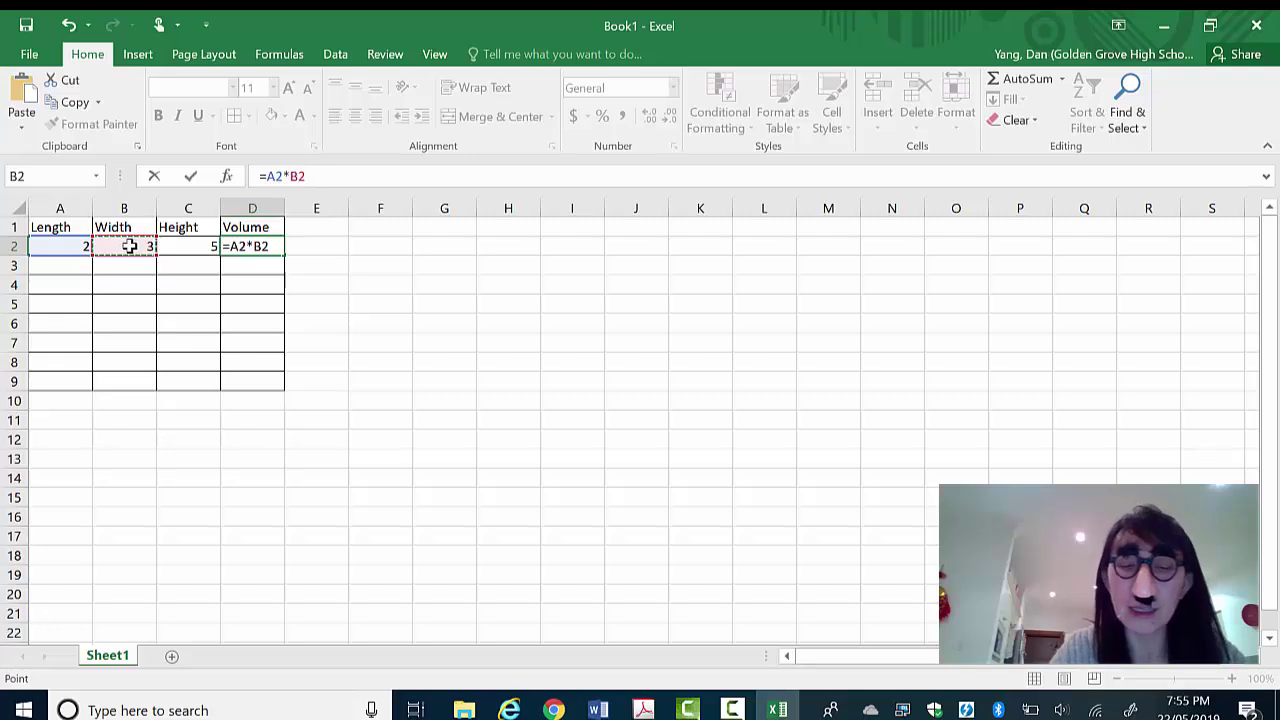
type("*")
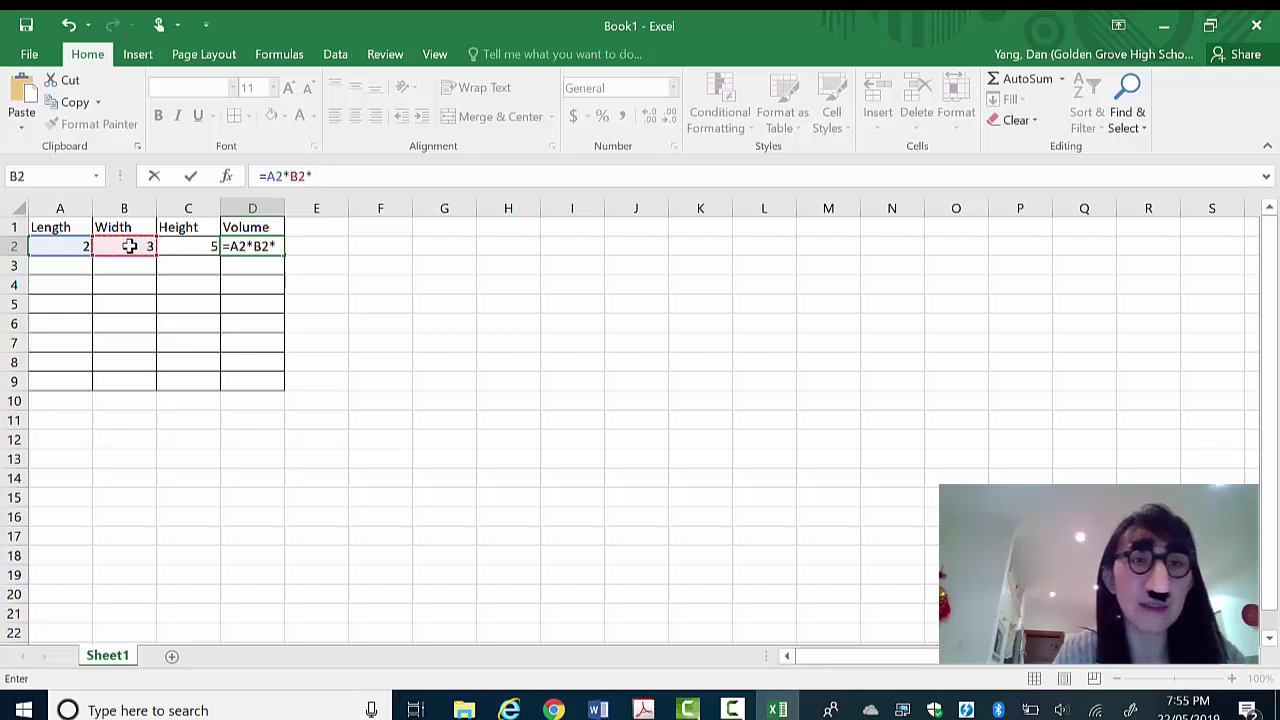
left_click(190, 250)
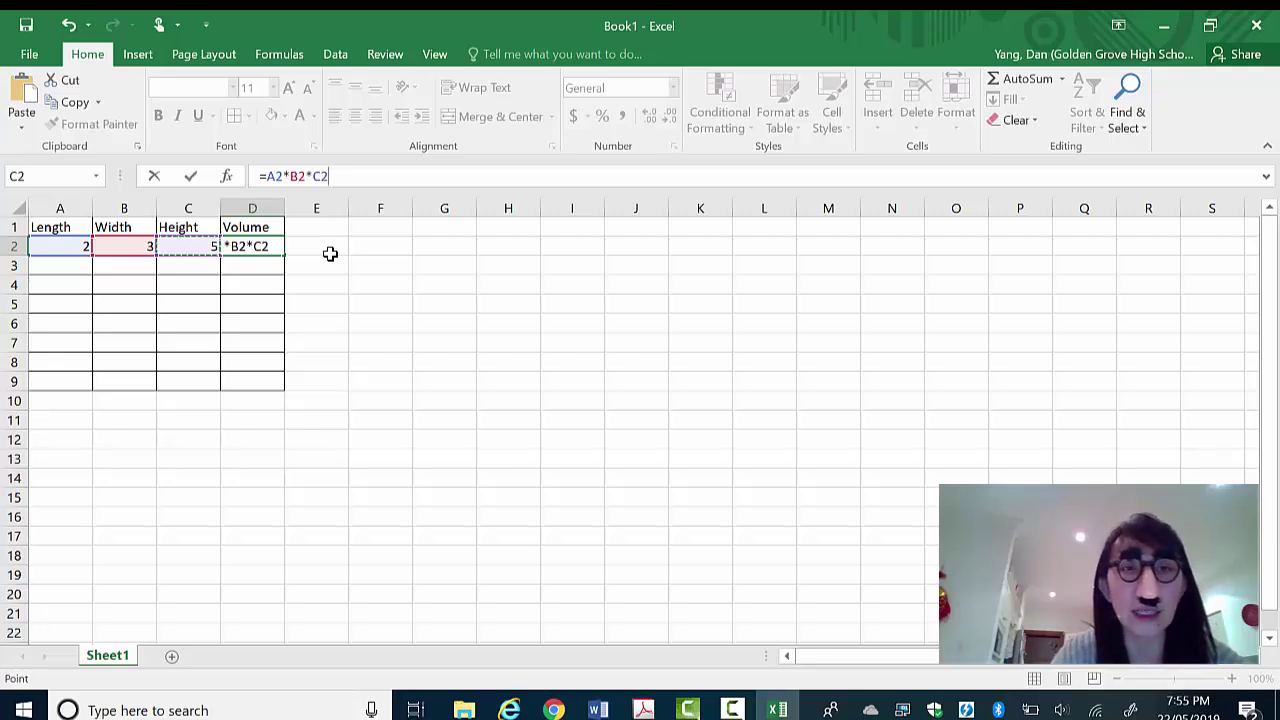
key("Return")
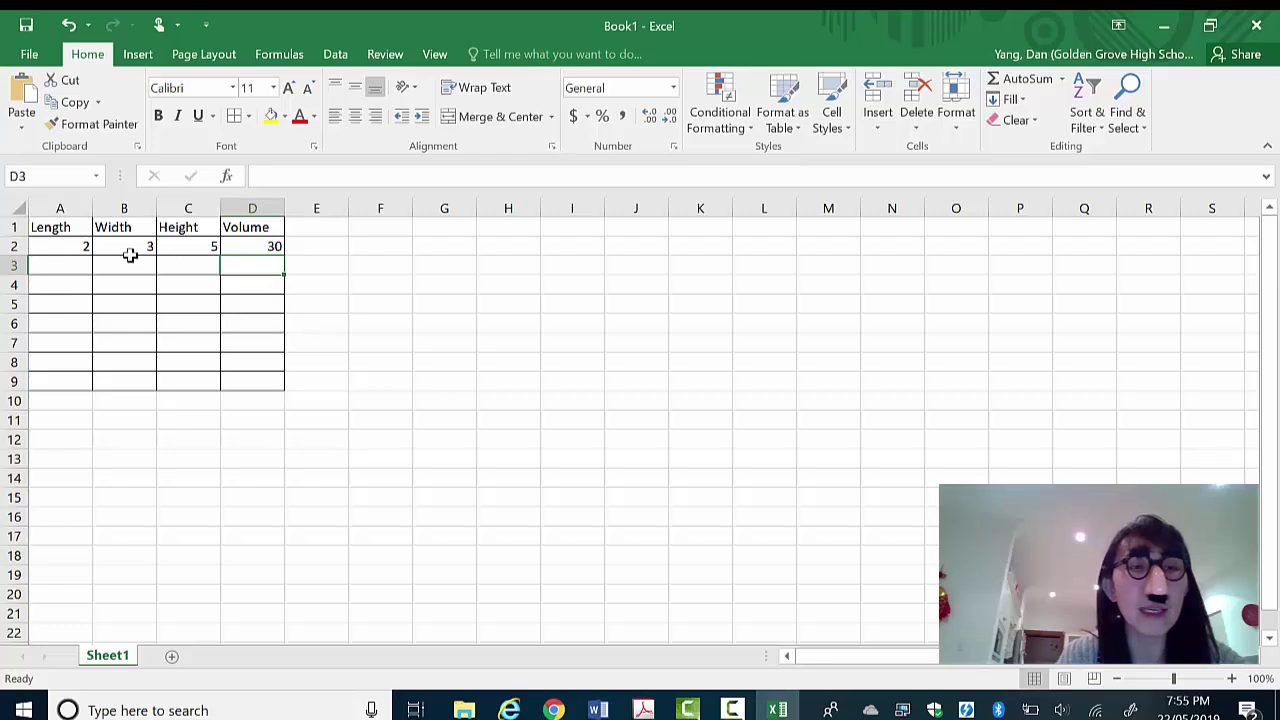
left_click(235, 246)
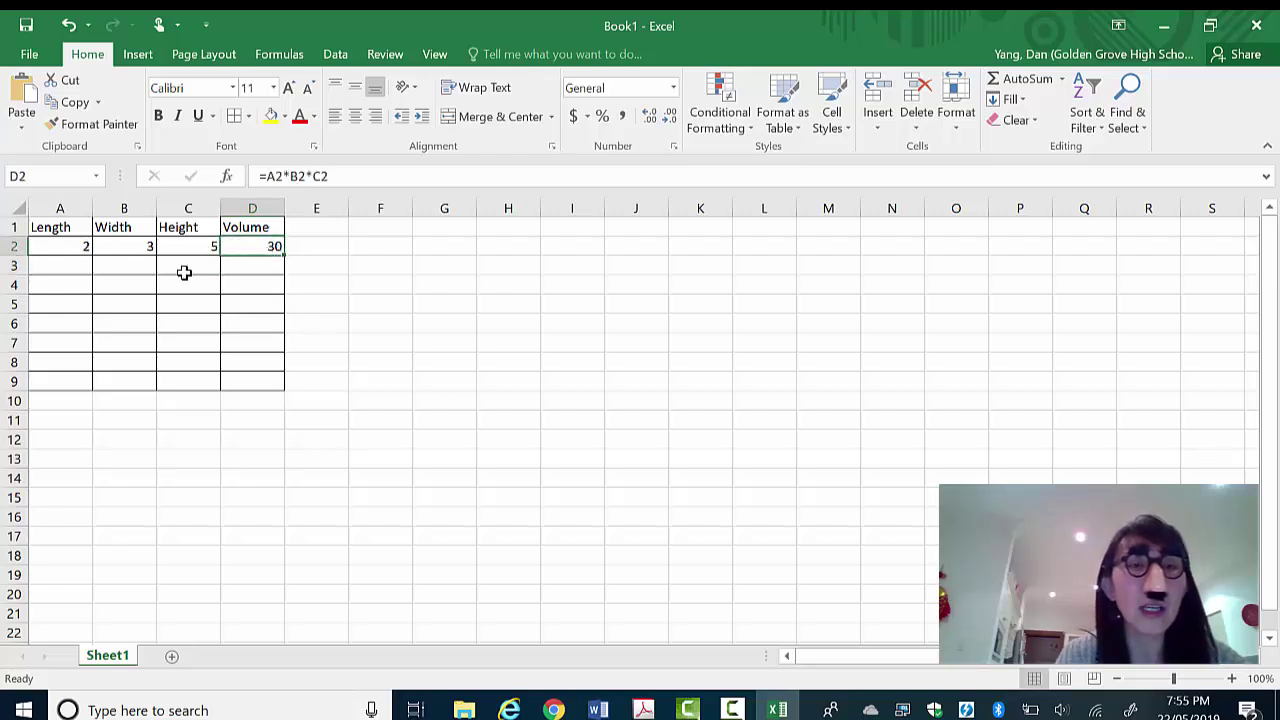
Fill the second data row with length 4, width 6 and height 10 in cells A3 to C3
left_click(47, 266)
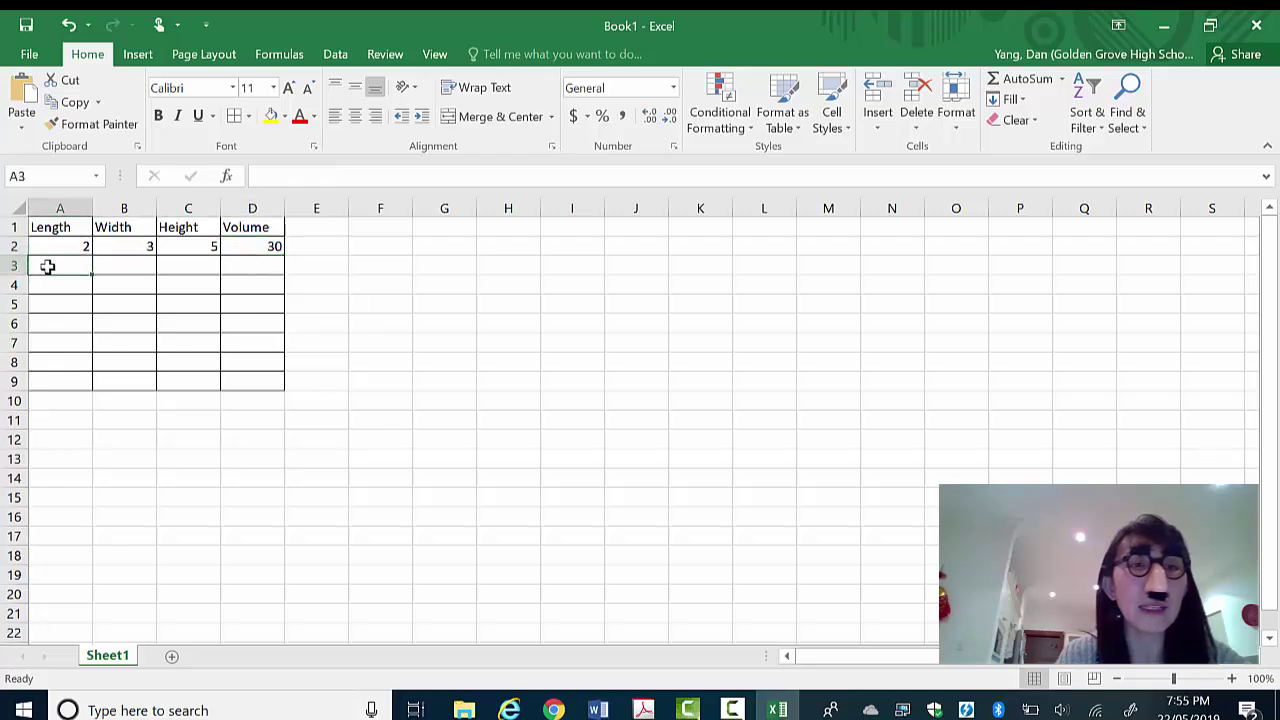
type("4")
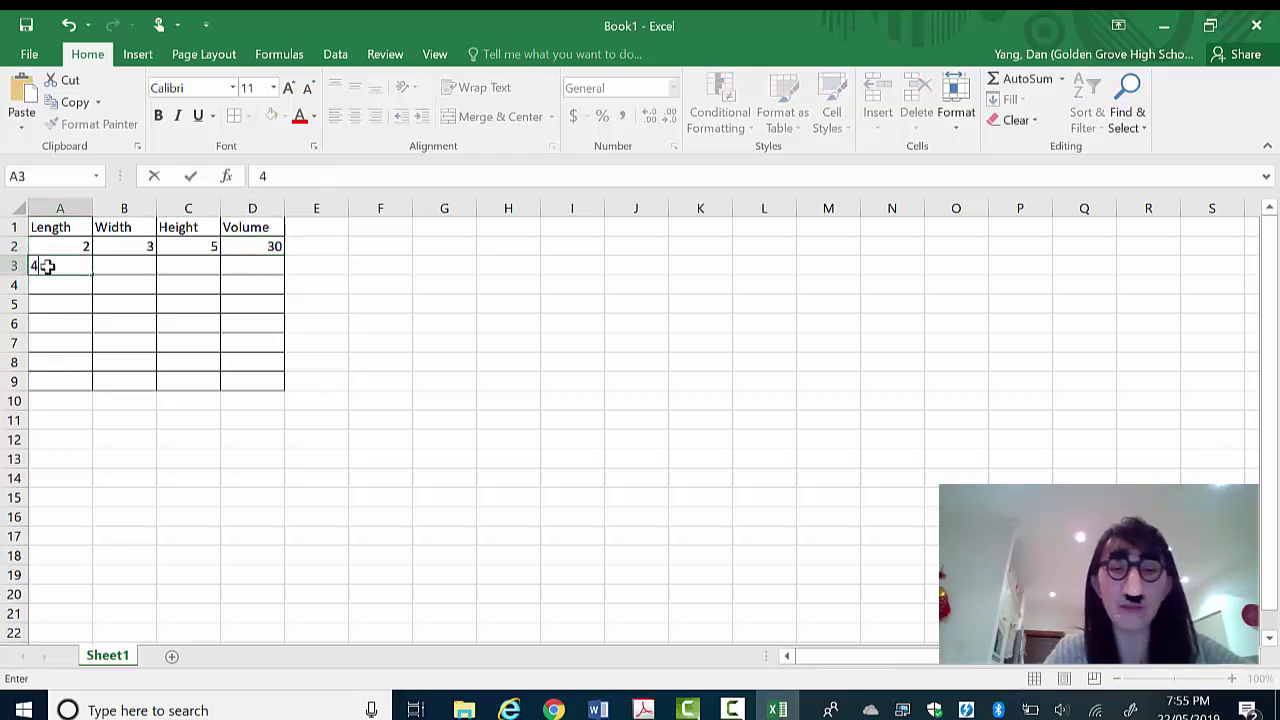
left_click(126, 268)
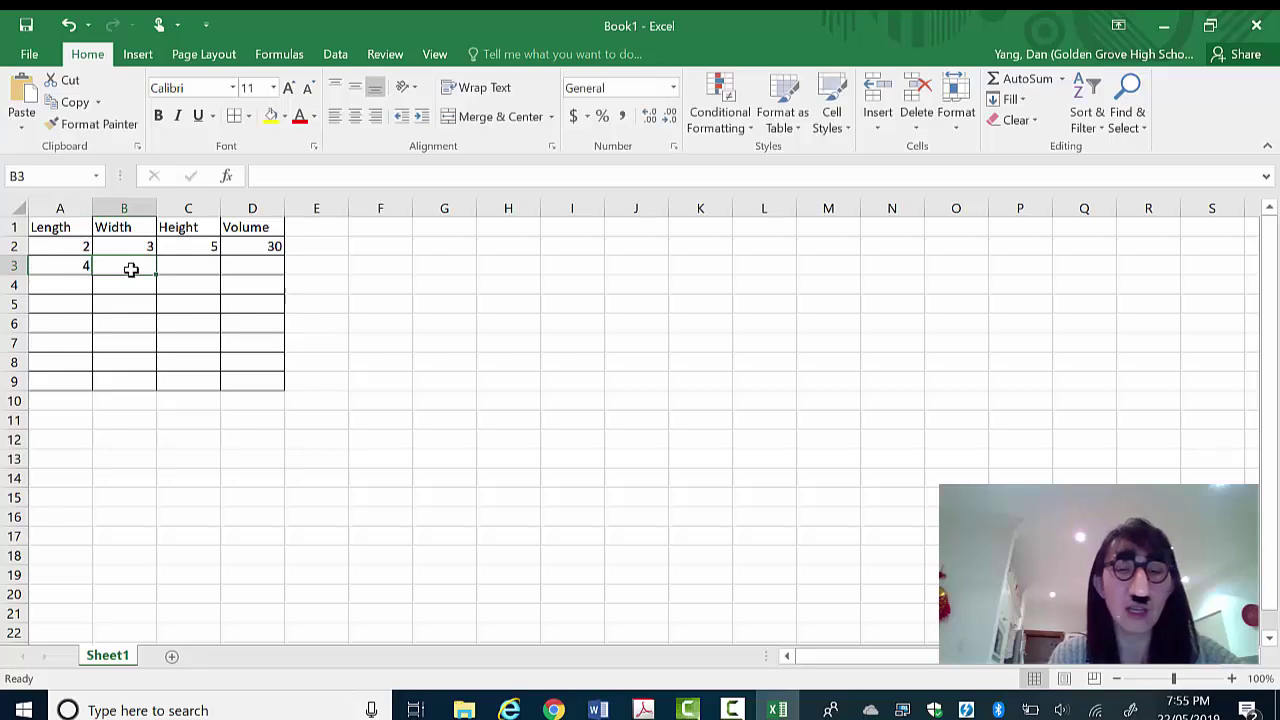
type("6")
left_click(175, 266)
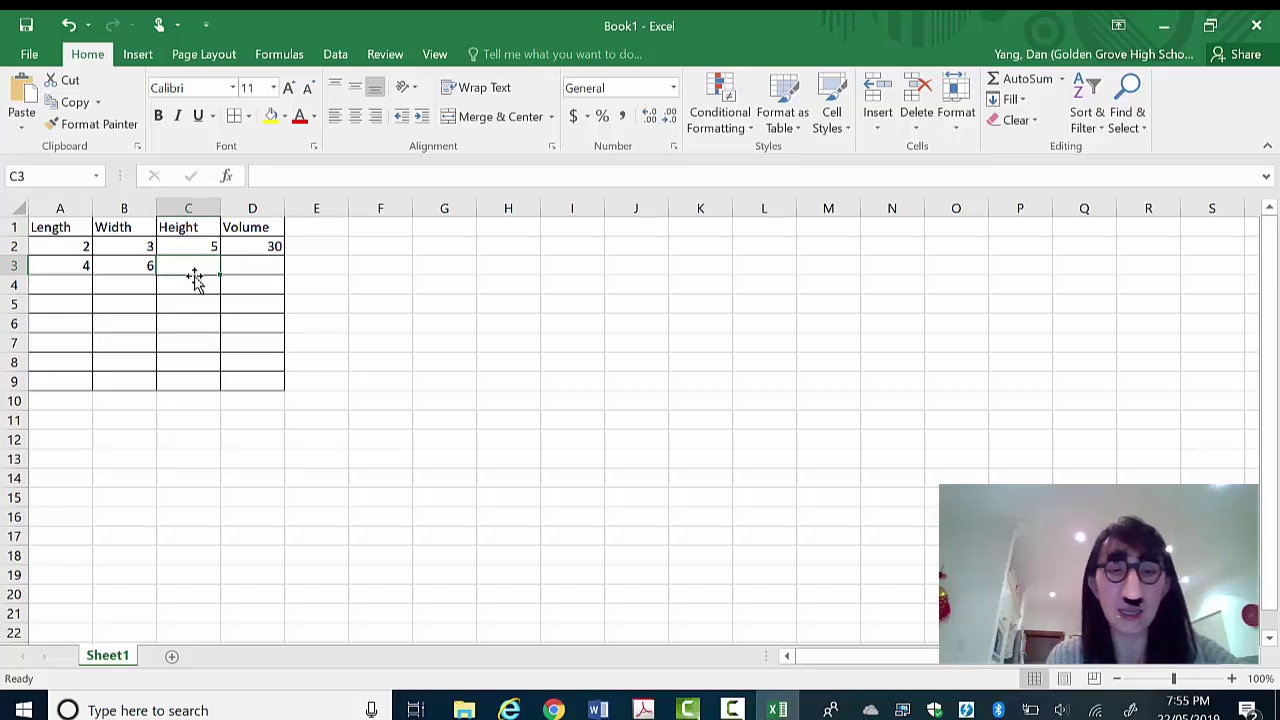
type("10")
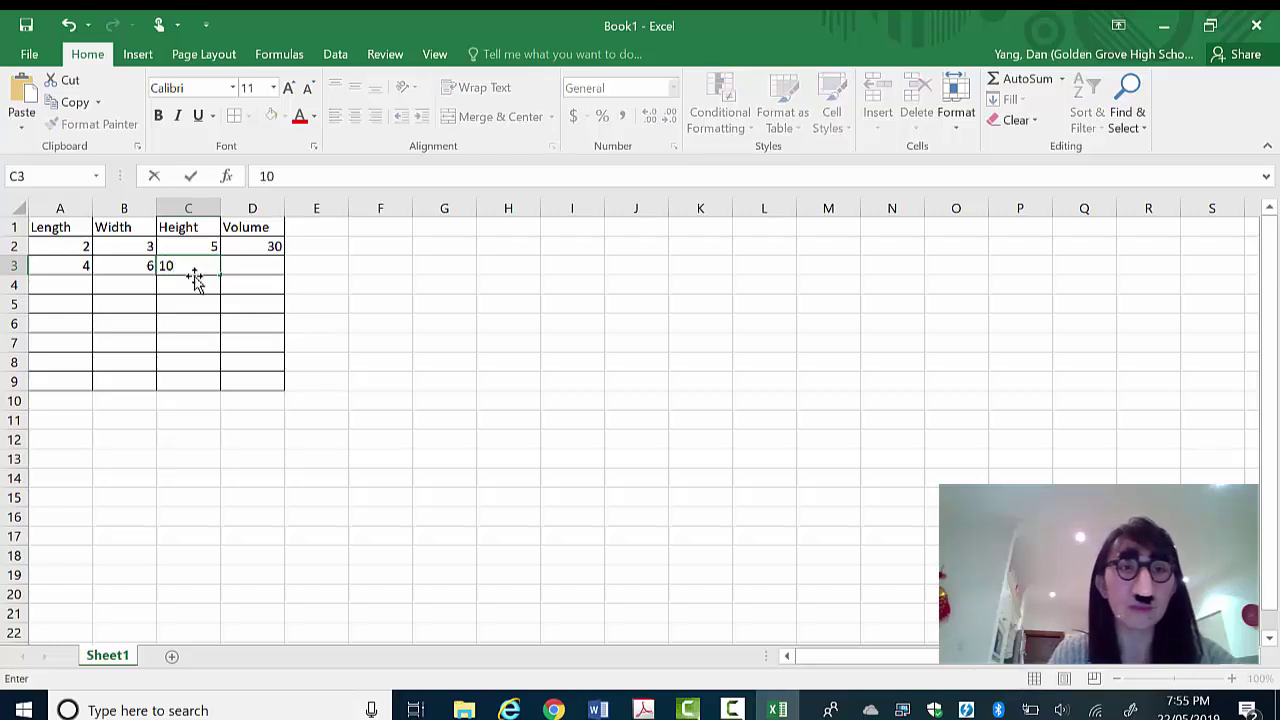
left_click(252, 266)
Fill the volume formula from D2 down to D9 and check the formulas in D2, D3 and D4
left_click(270, 248)
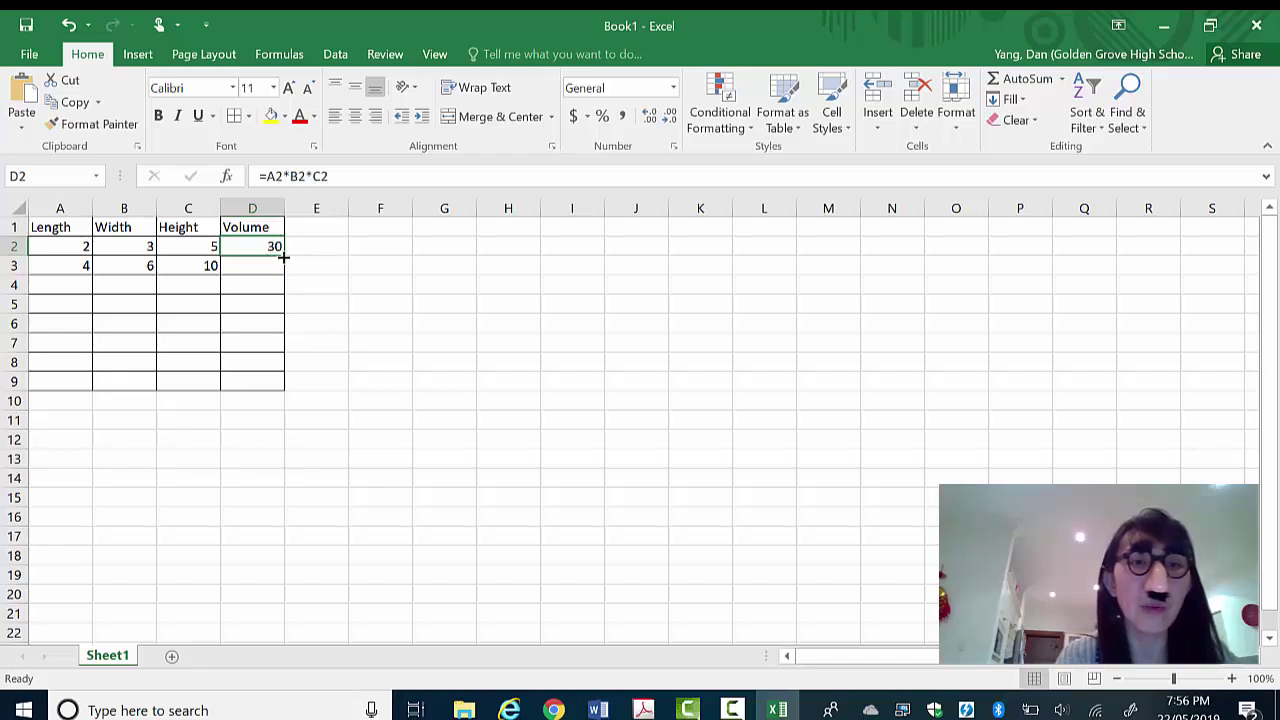
left_click_drag(284, 258, 284, 388)
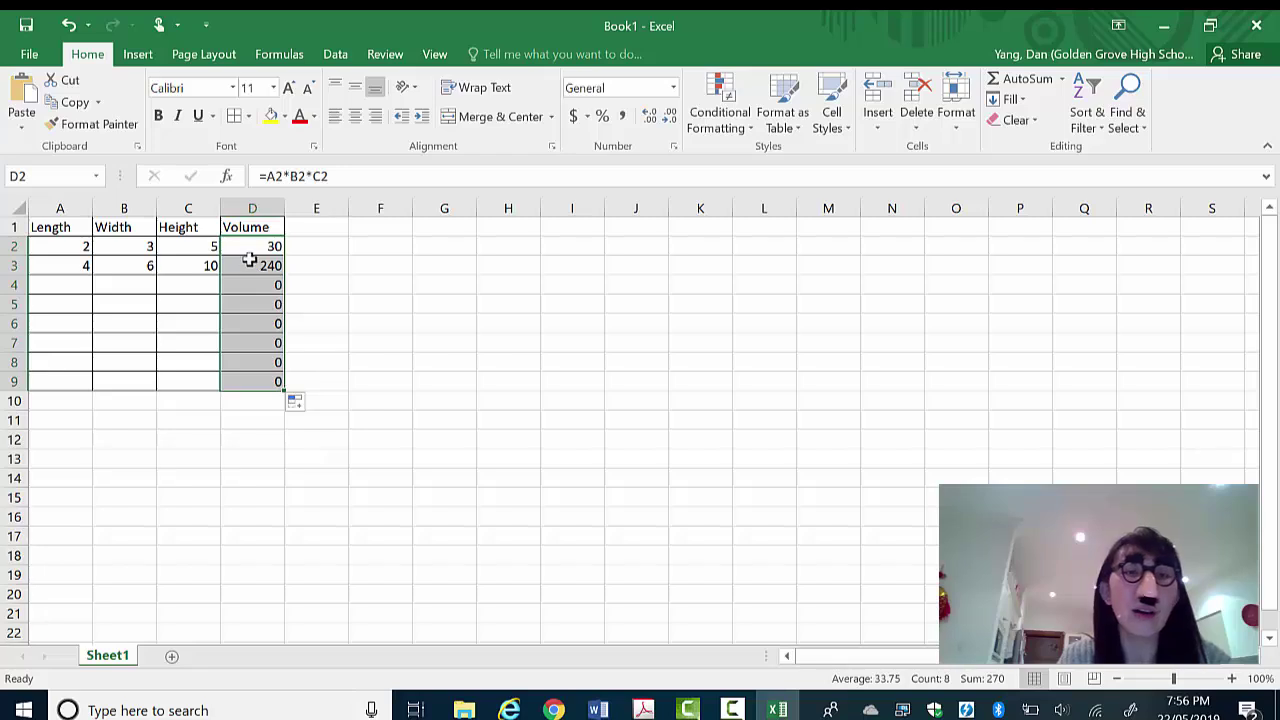
left_click(190, 269)
left_click(263, 266)
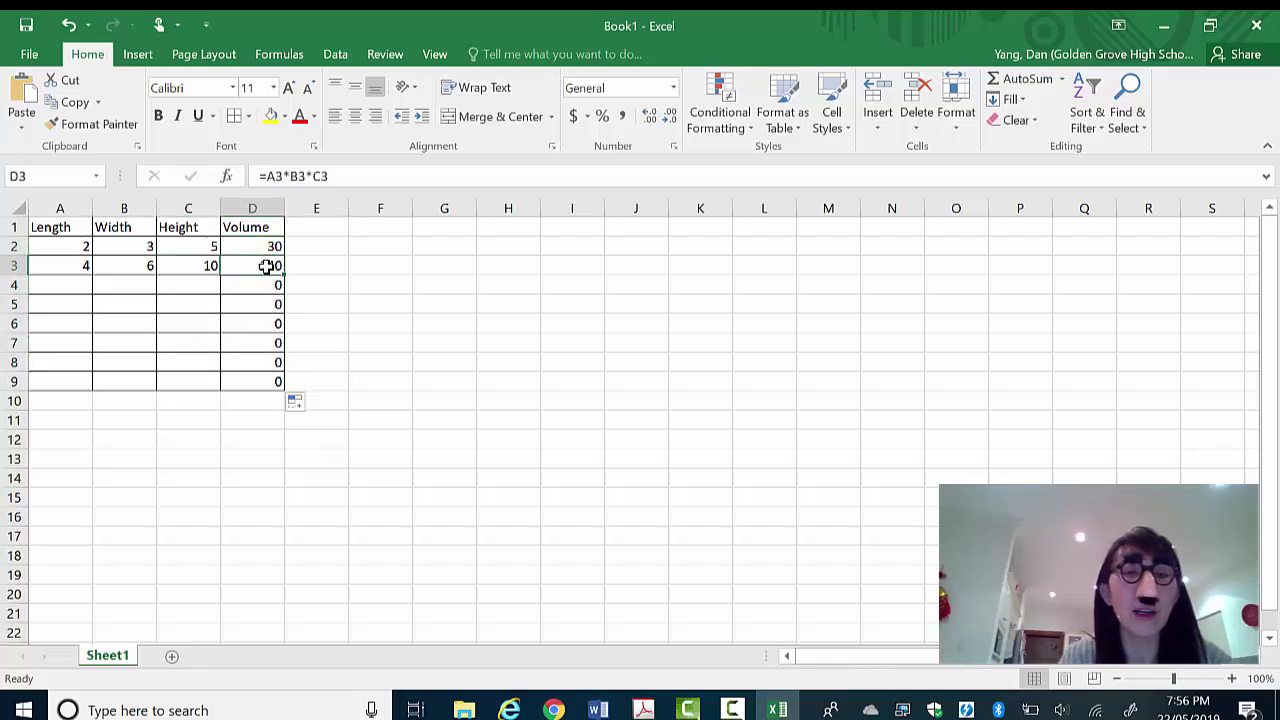
left_click(277, 248)
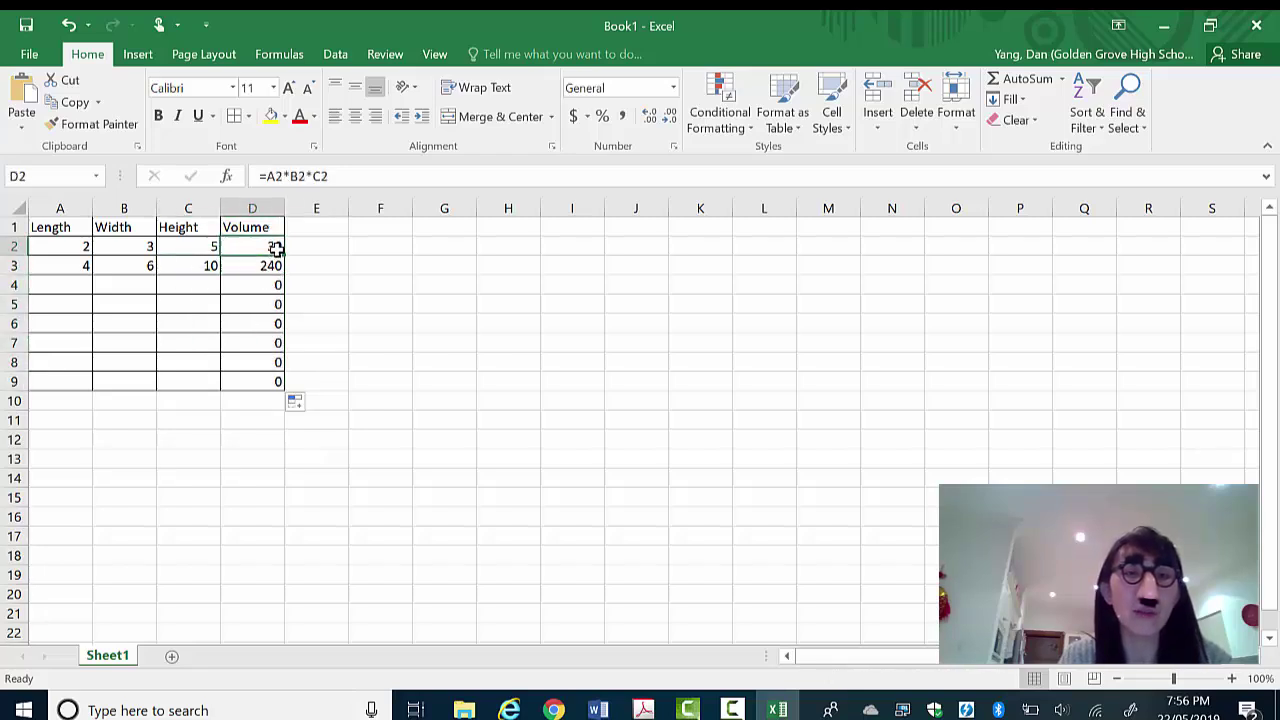
left_click(276, 268)
left_click(279, 289)
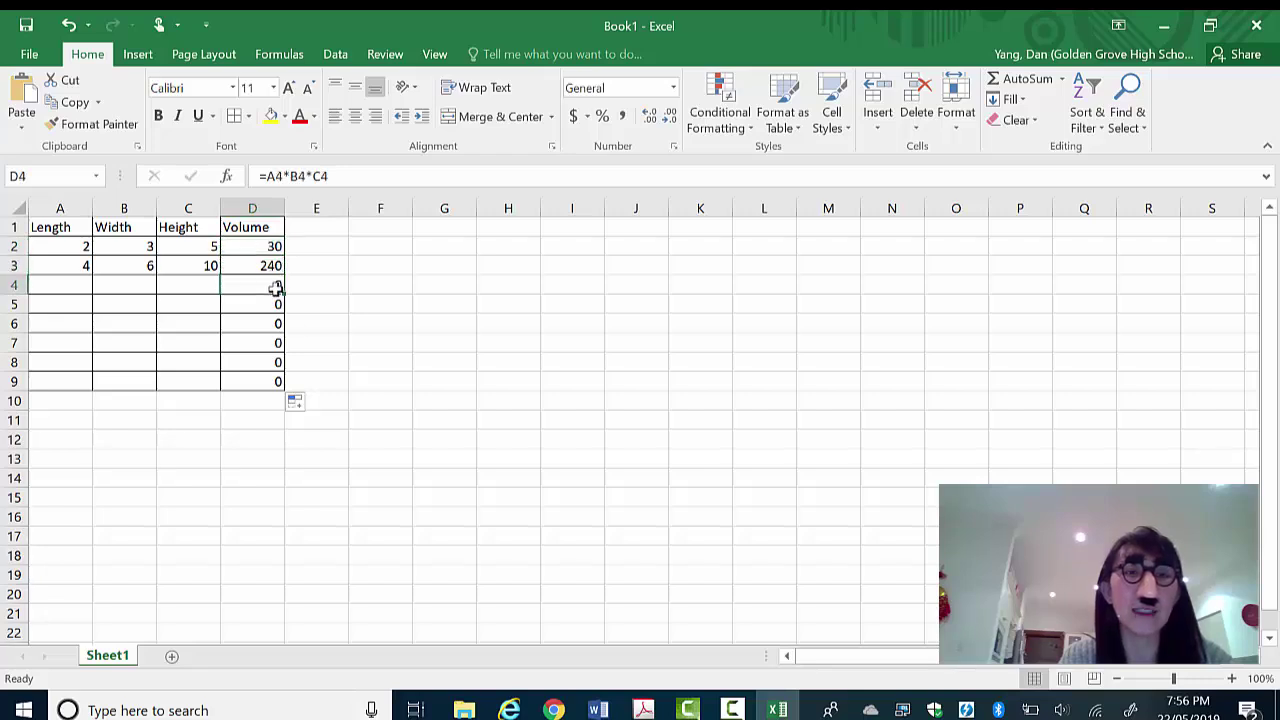
Fill the third data row with length 3, width 5 and height 8 in cells A4 to C4
left_click(73, 288)
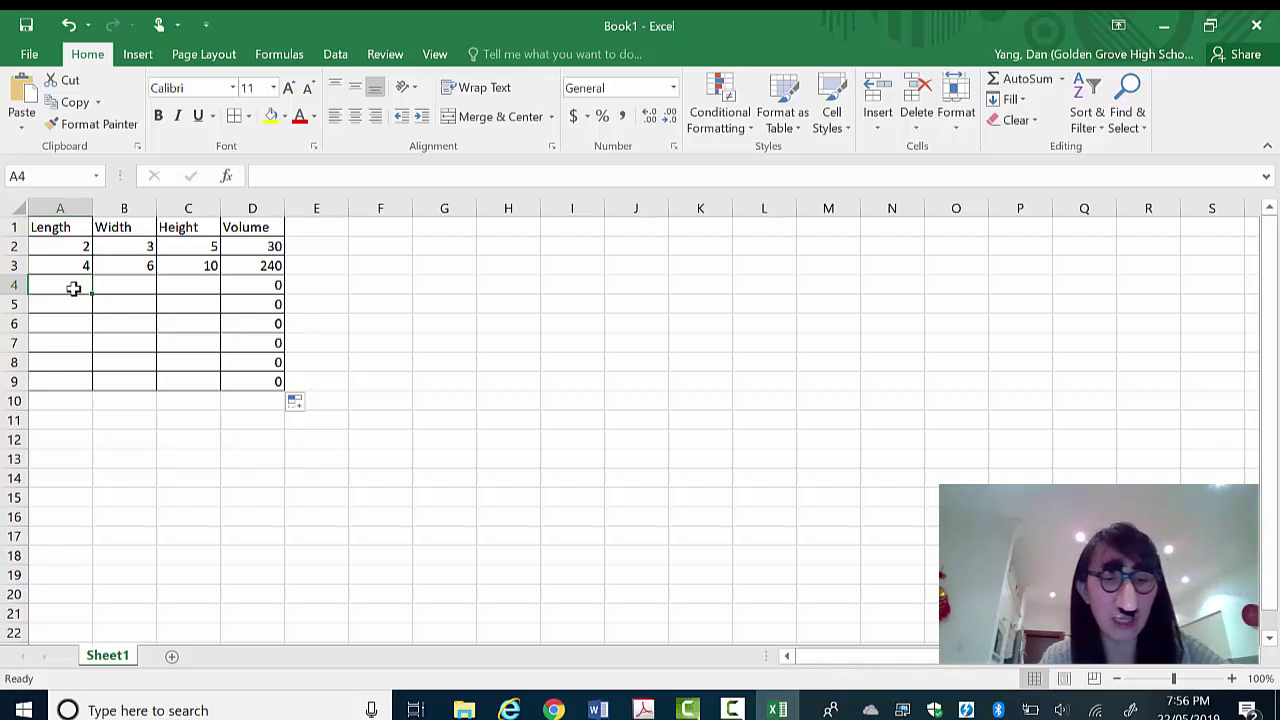
type("3")
left_click(116, 290)
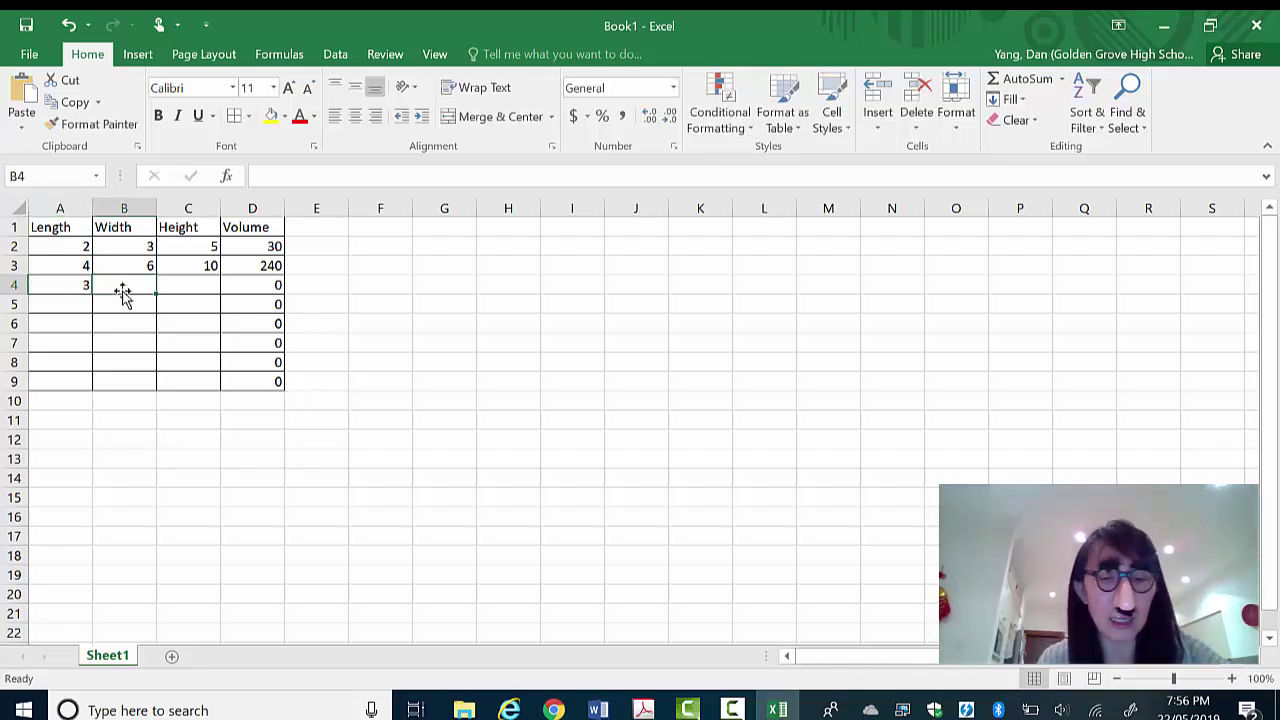
type("5")
left_click(203, 290)
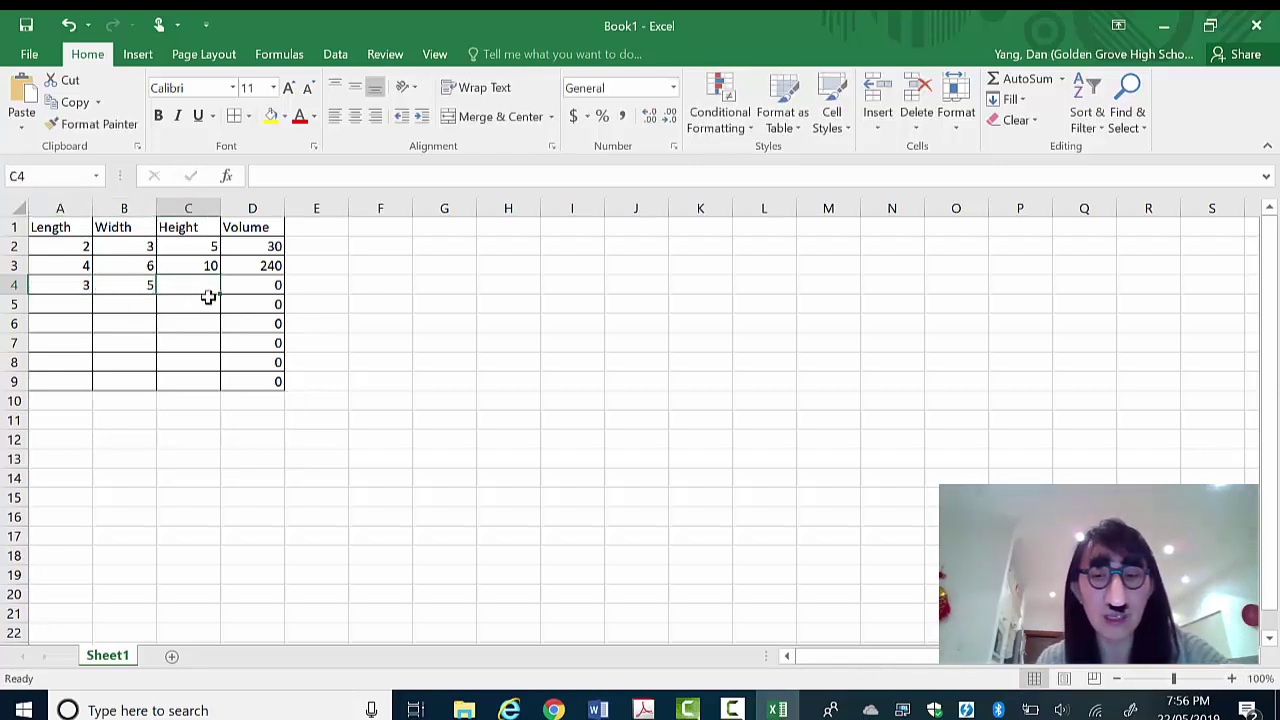
type("8")
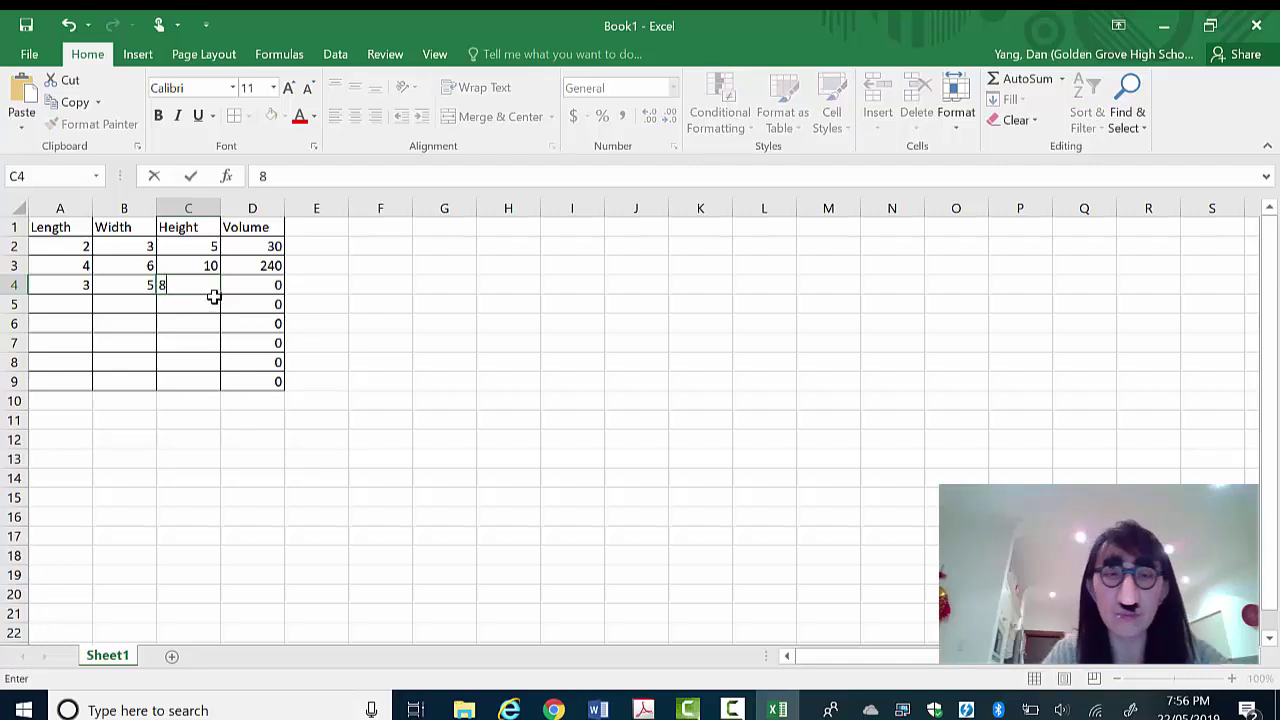
left_click(213, 298)
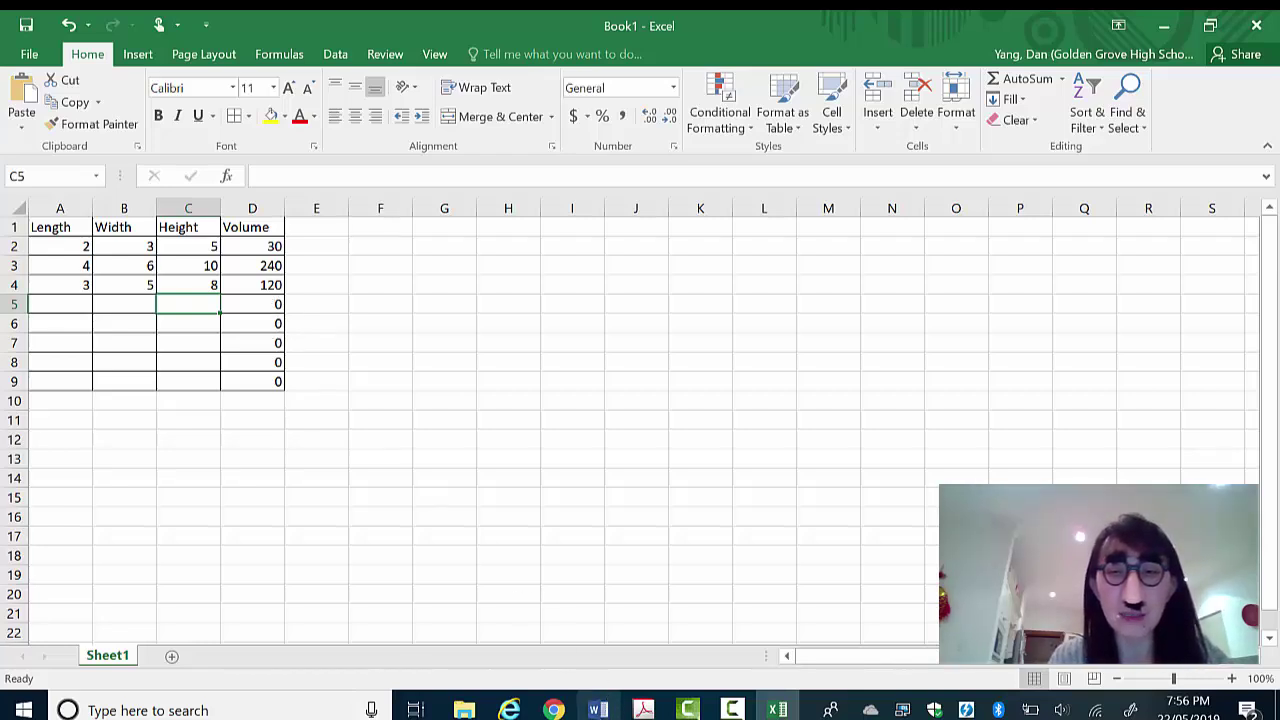
Switch to Volume Practice_M&Ms.pdf in Adobe Acrobat Pro and read through the Practice time questions
left_click(643, 710)
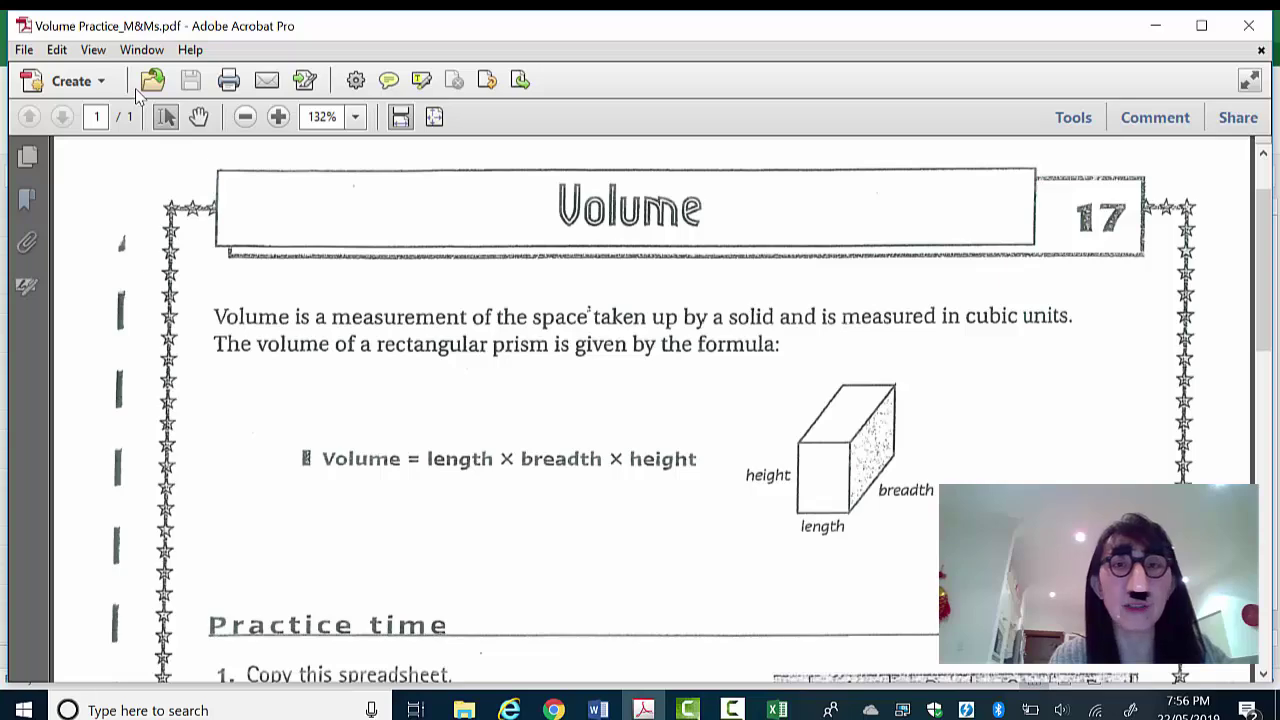
scroll(514, 386, "down", 2)
scroll(514, 390, "down", 6)
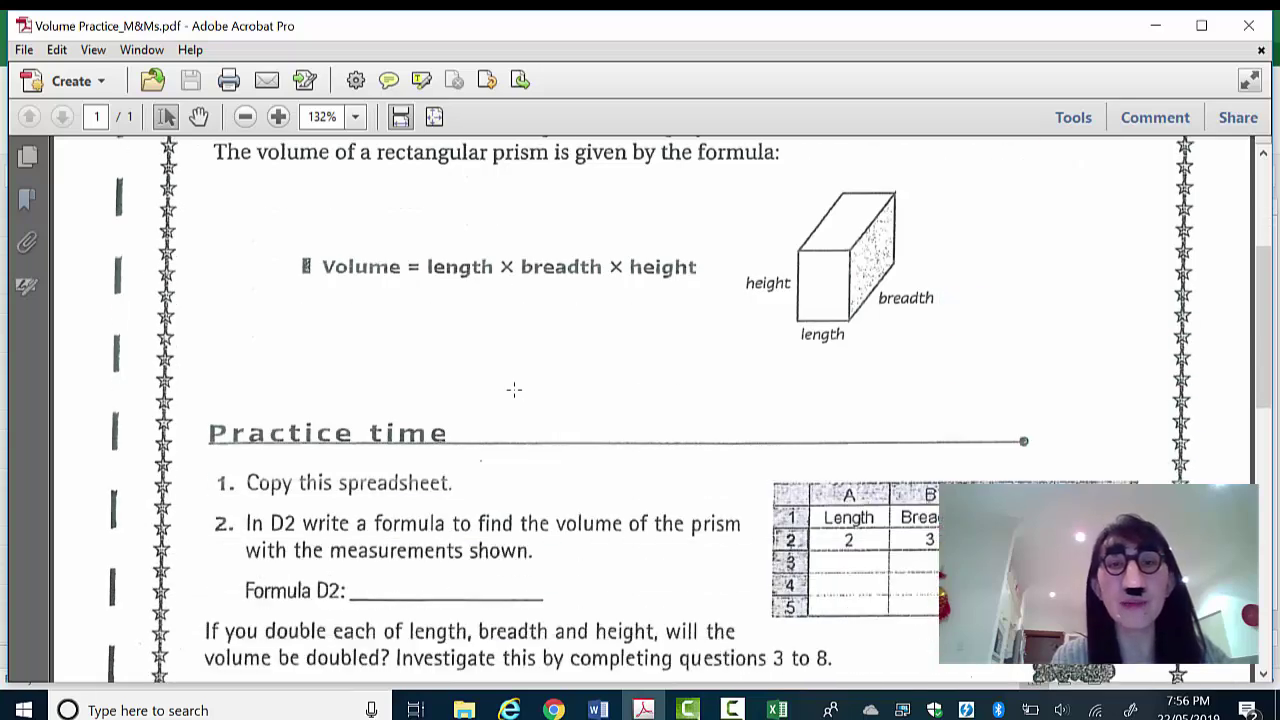
scroll(514, 390, "down", 13)
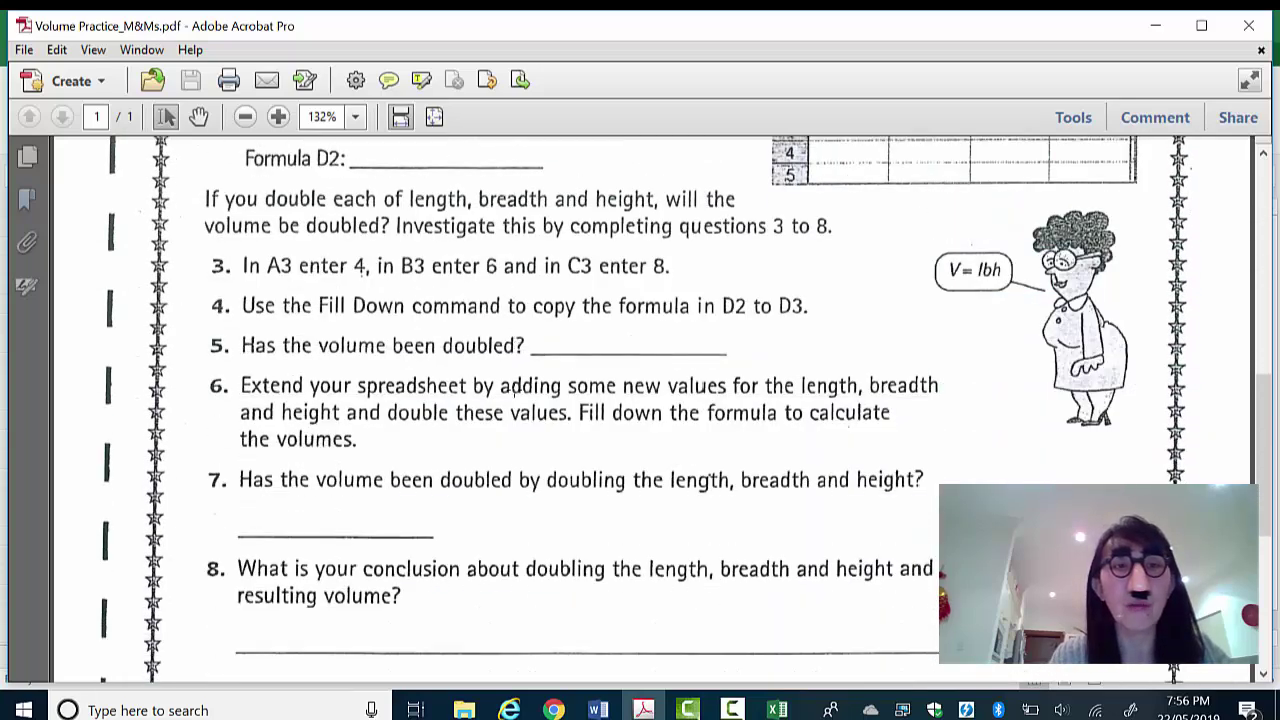
scroll(514, 390, "up", 13)
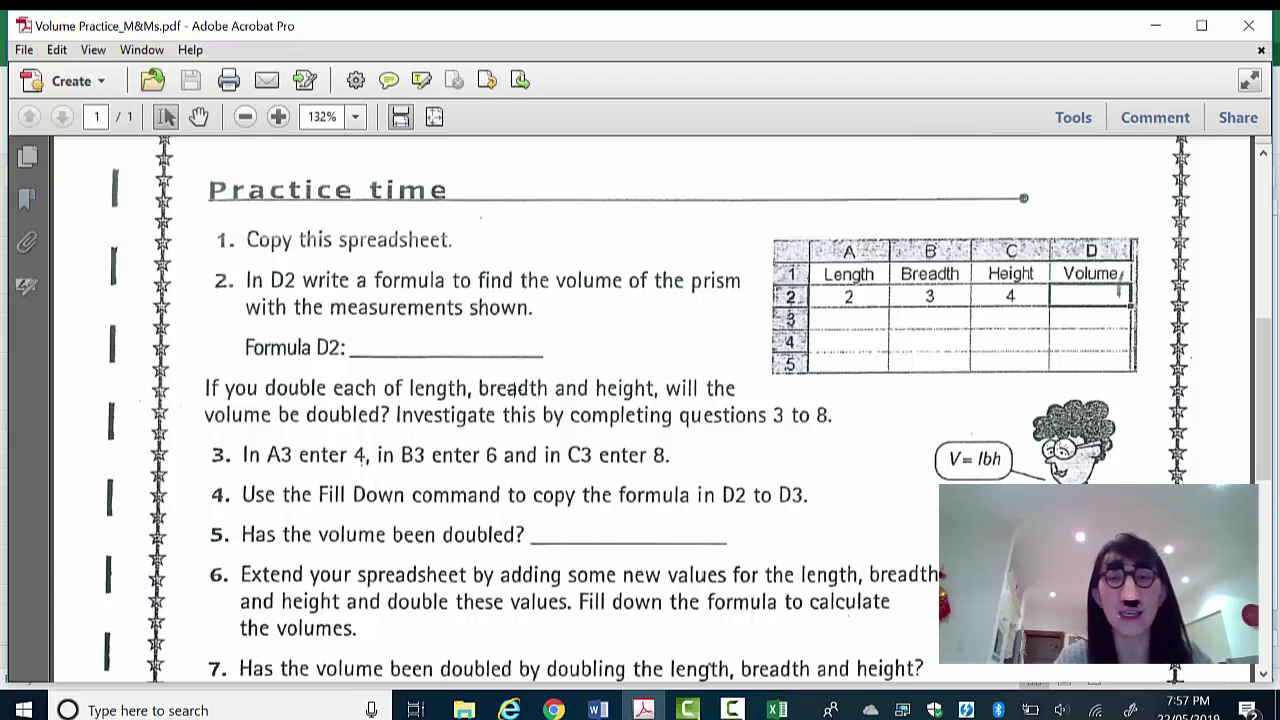
Review the assessment task document in Word, highlighting the Reflective Journal requirements, and return to the Excel workbook
left_click(598, 710)
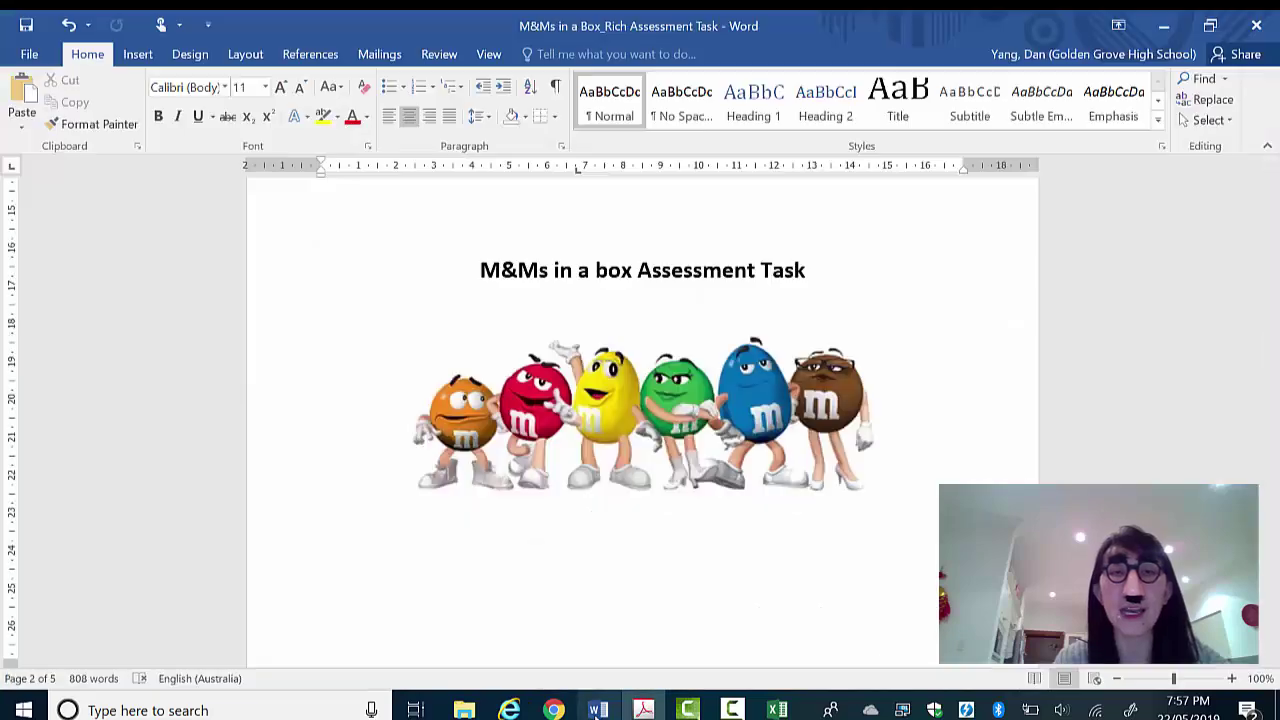
scroll(558, 469, "up", 15)
scroll(558, 469, "down", 15)
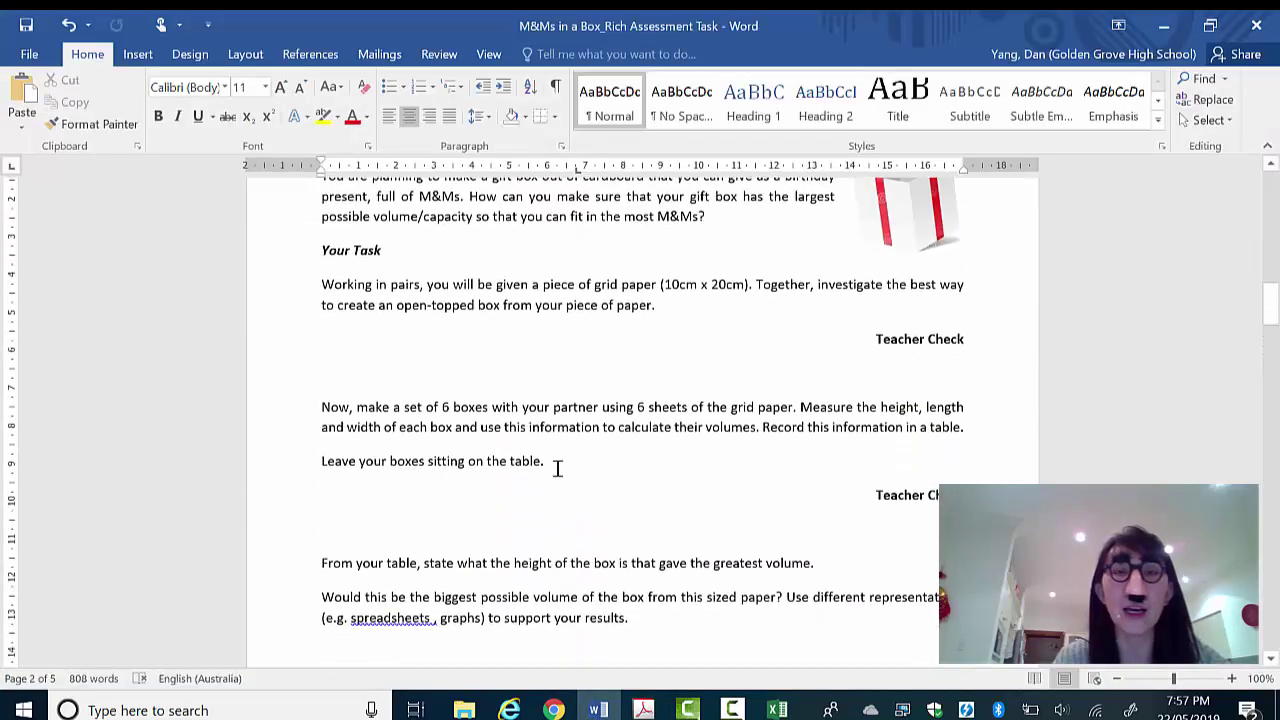
scroll(558, 469, "down", 12)
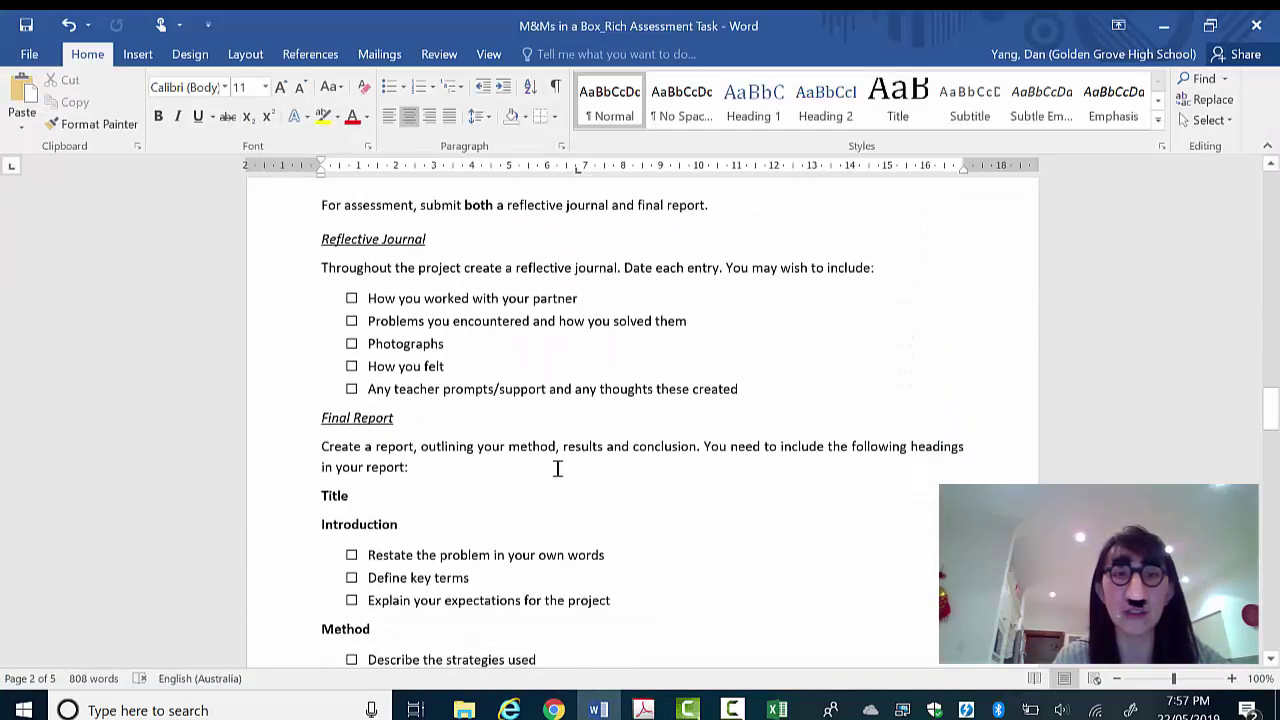
left_click_drag(320, 233, 745, 360)
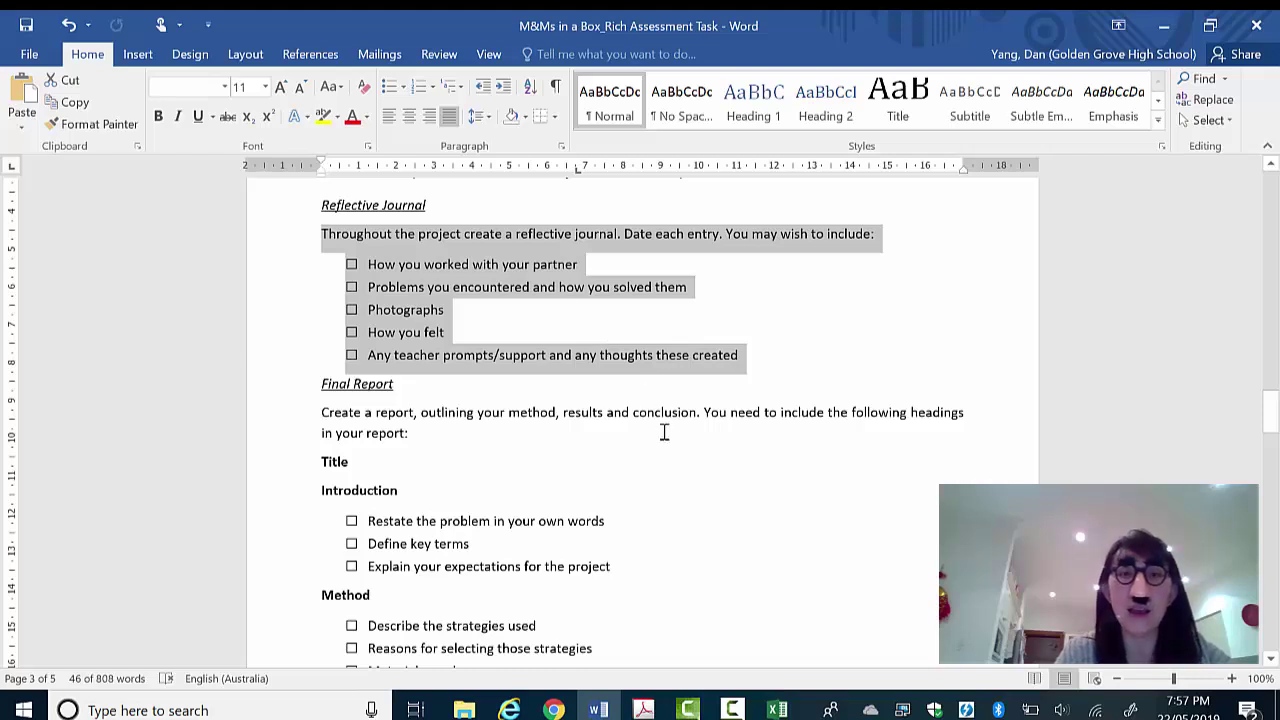
scroll(664, 432, "up", 1)
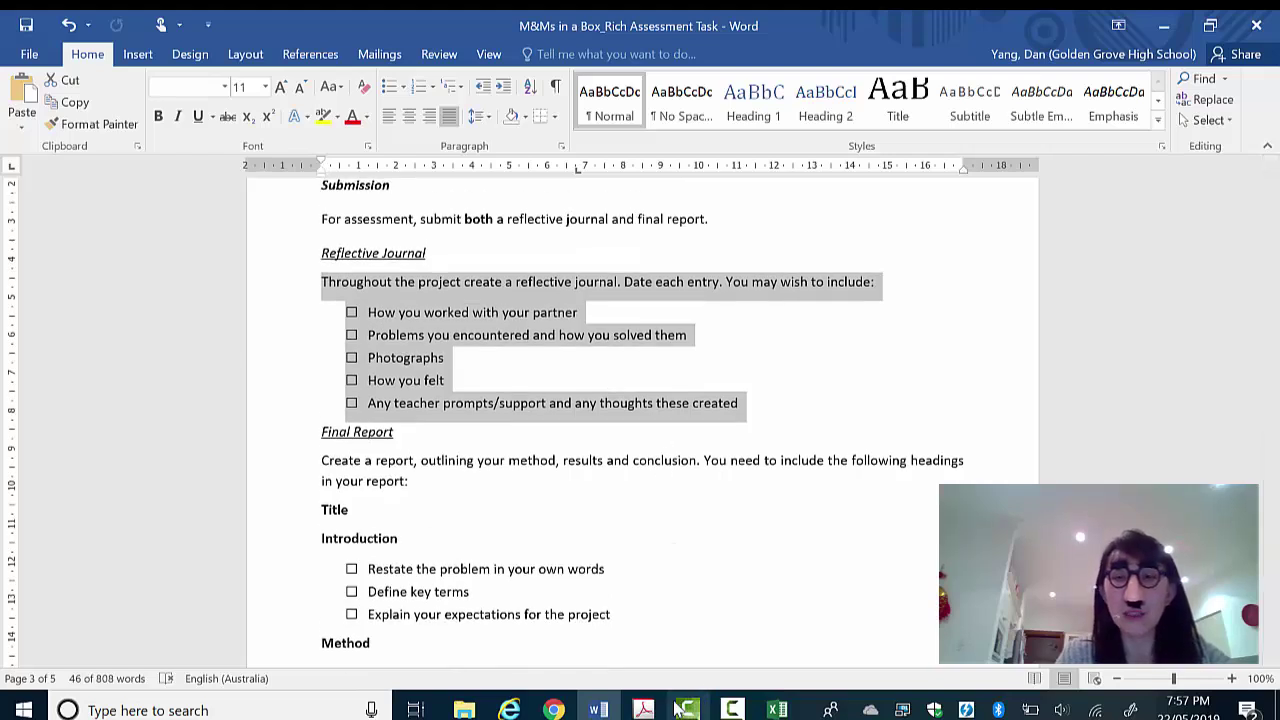
left_click(777, 710)
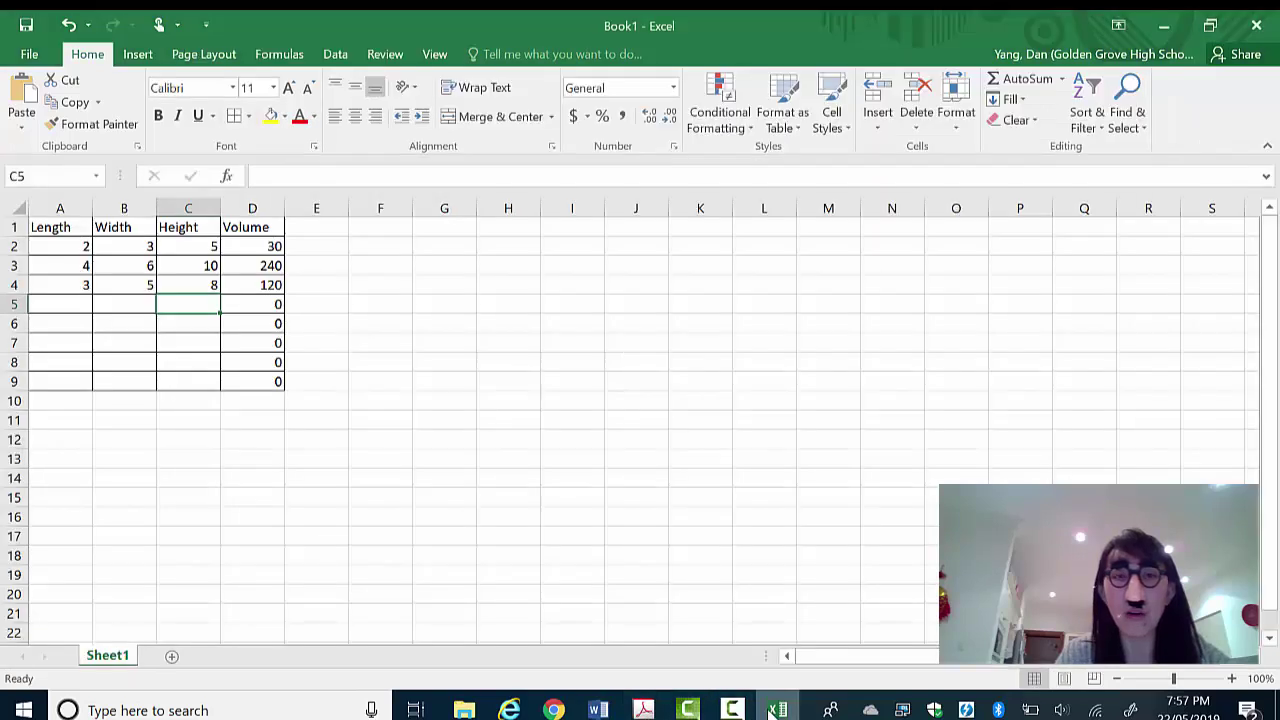